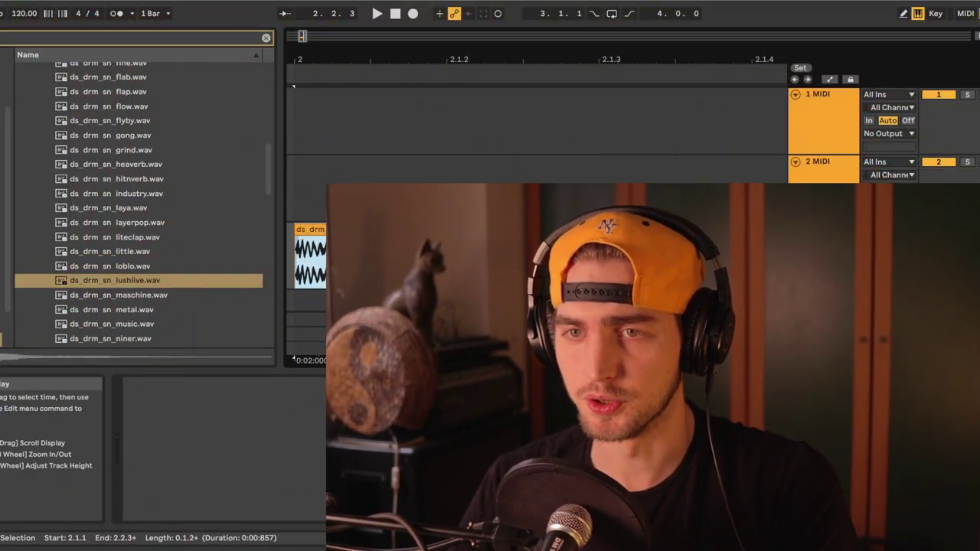
Step: Examine the snare sample's waveform in the arrangement, selecting its initial transient, its body and its tail one after another
{"action": "left_click", "coordinate": [323, 201]}
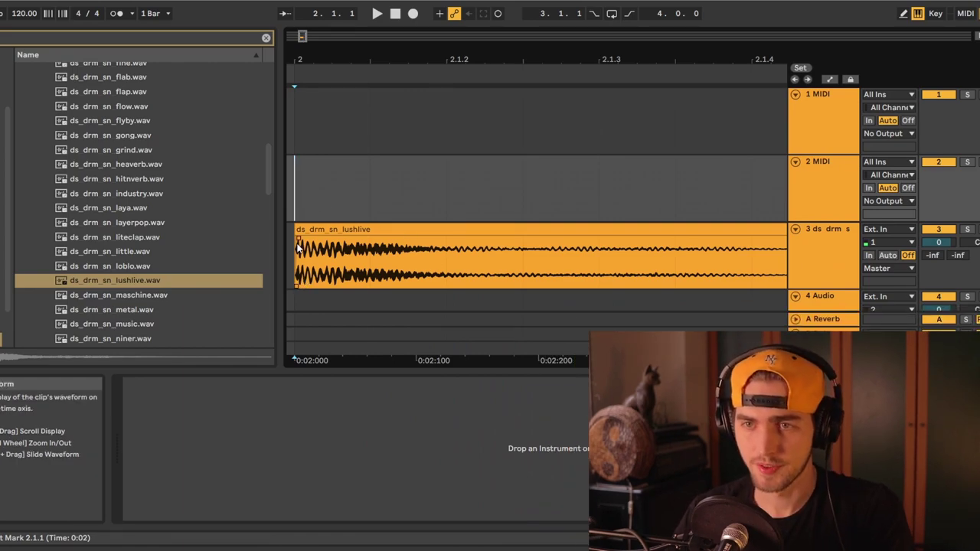
{"action": "left_click", "coordinate": [376, 286]}
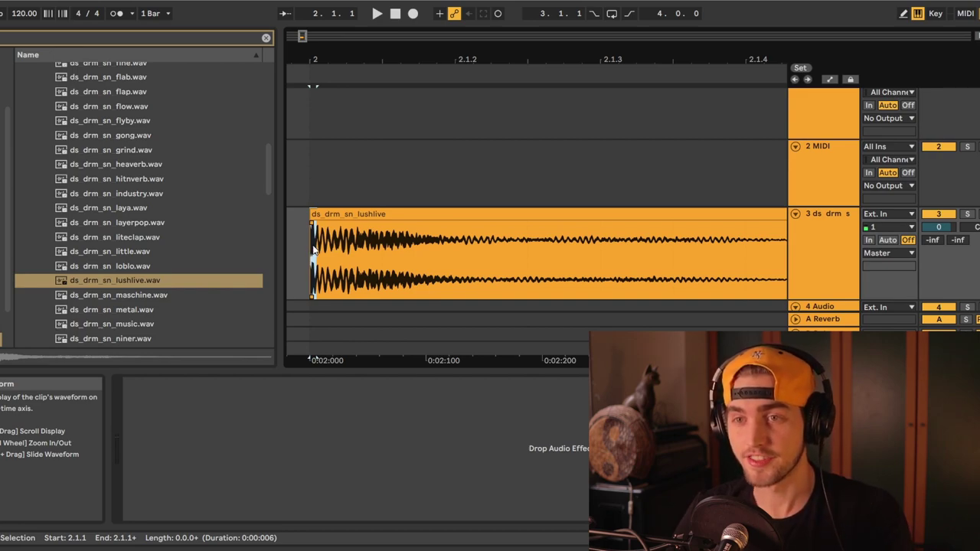
{"action": "left_click_drag", "start_coordinate": [314, 250], "coordinate": [454, 248]}
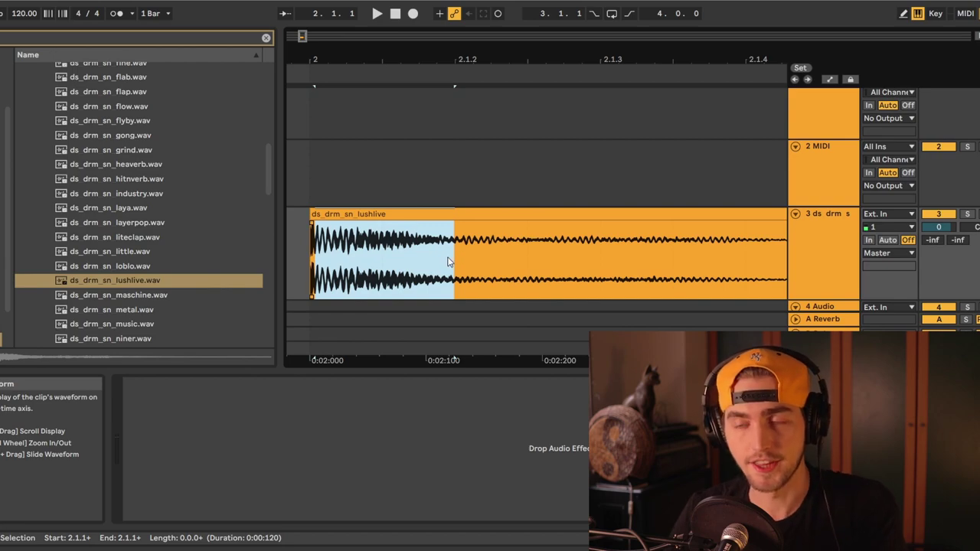
{"action": "left_click", "coordinate": [429, 255]}
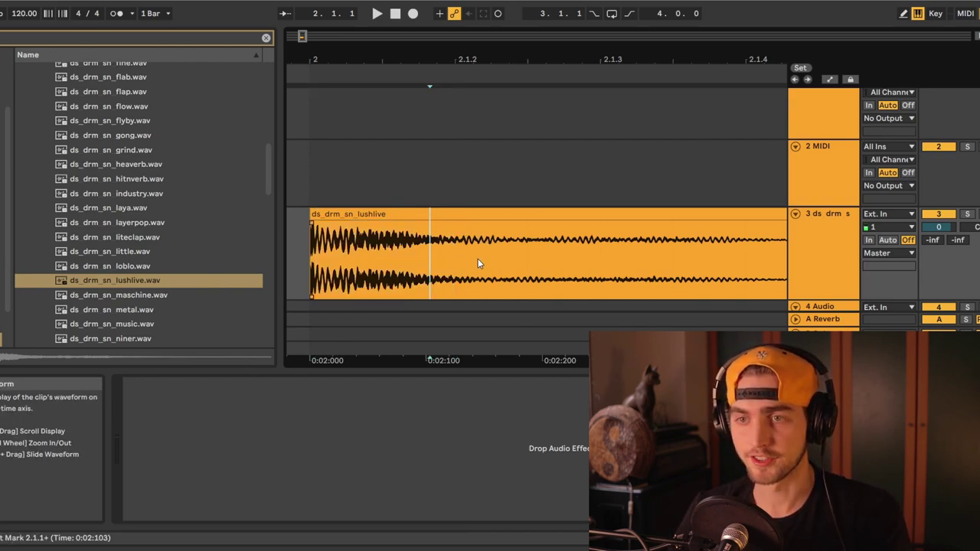
{"action": "left_click_drag", "start_coordinate": [452, 255], "coordinate": [785, 251]}
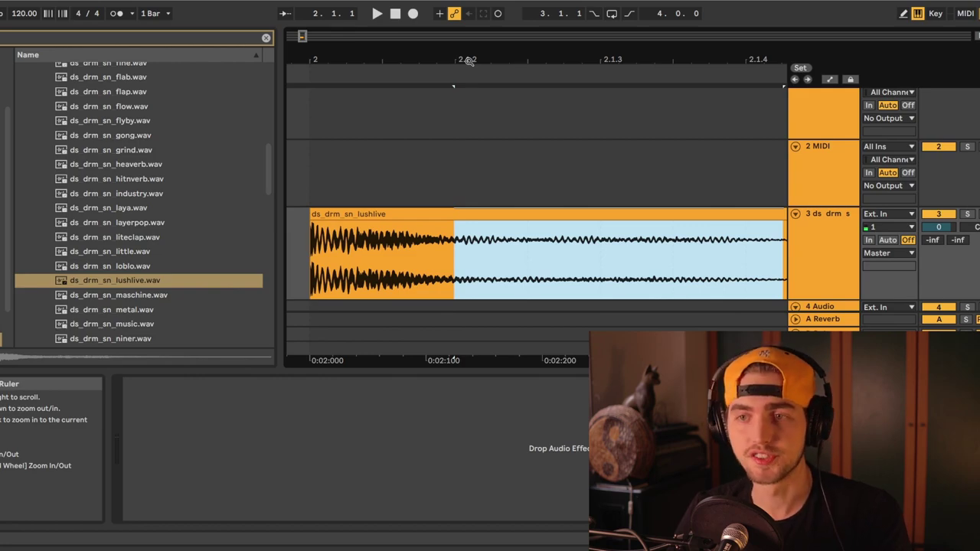
{"action": "left_click", "coordinate": [366, 191]}
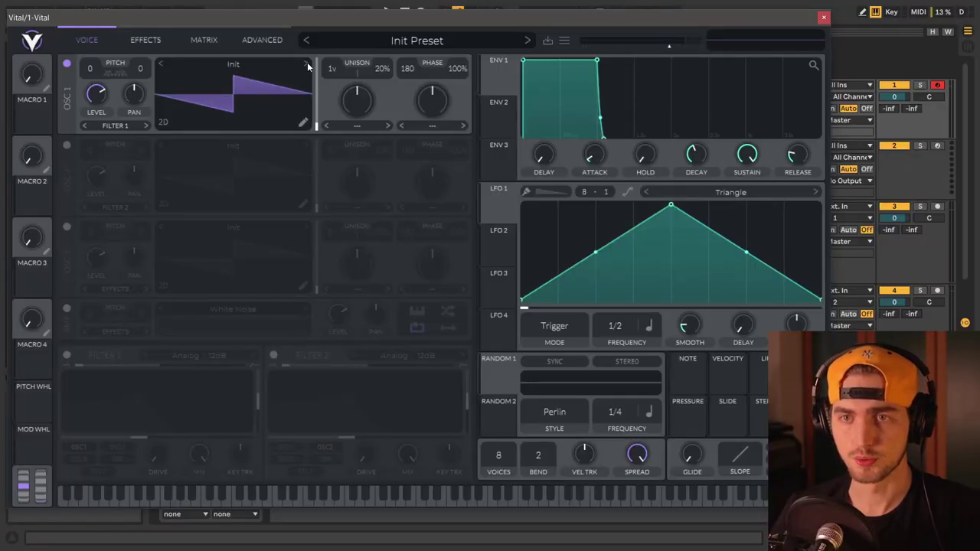
Step: Set oscillator 1 to the Basic Shapes wavetable with its phase at 0 and phase randomization at 0%
{"action": "left_click", "coordinate": [308, 66]}
{"action": "left_click", "coordinate": [159, 66]}
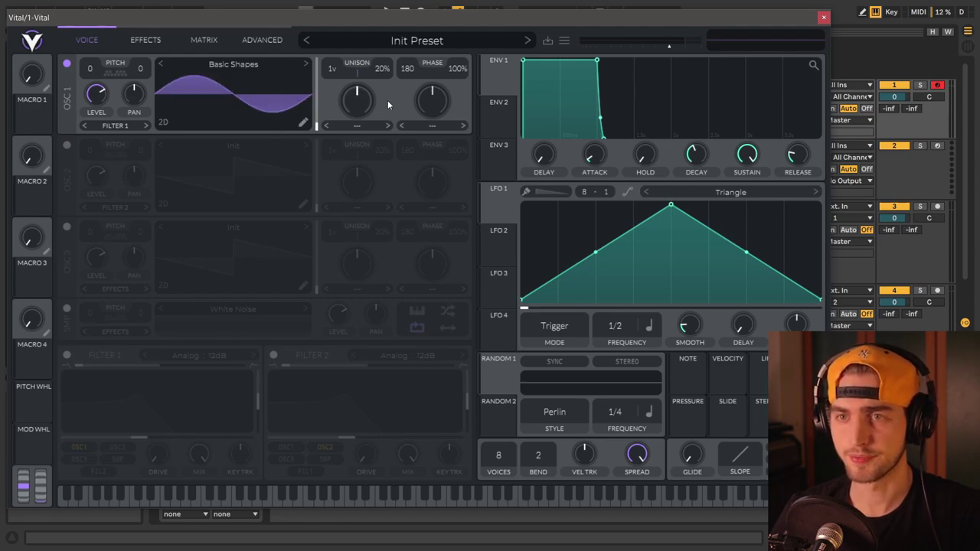
{"action": "left_click_drag", "start_coordinate": [416, 146], "coordinate": [438, 223]}
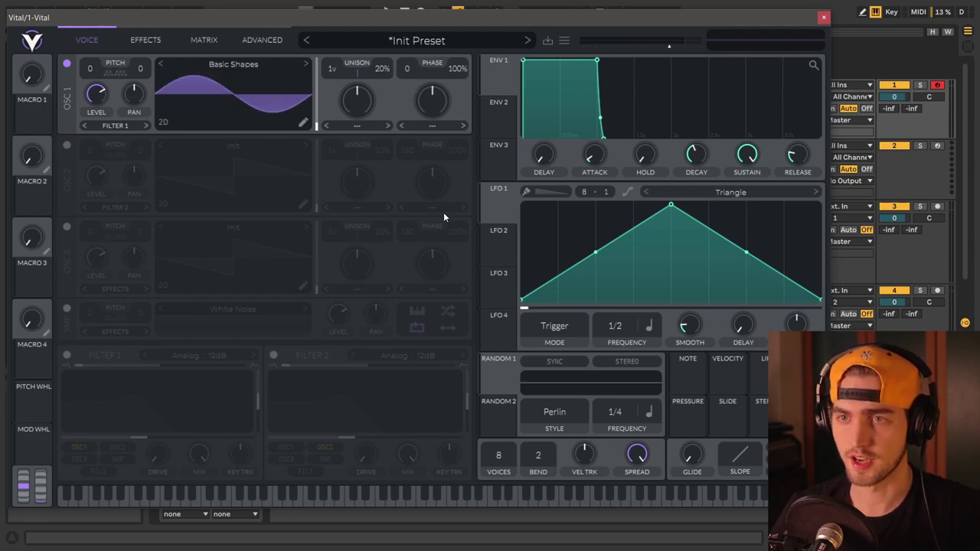
{"action": "left_click_drag", "start_coordinate": [455, 70], "coordinate": [461, 304]}
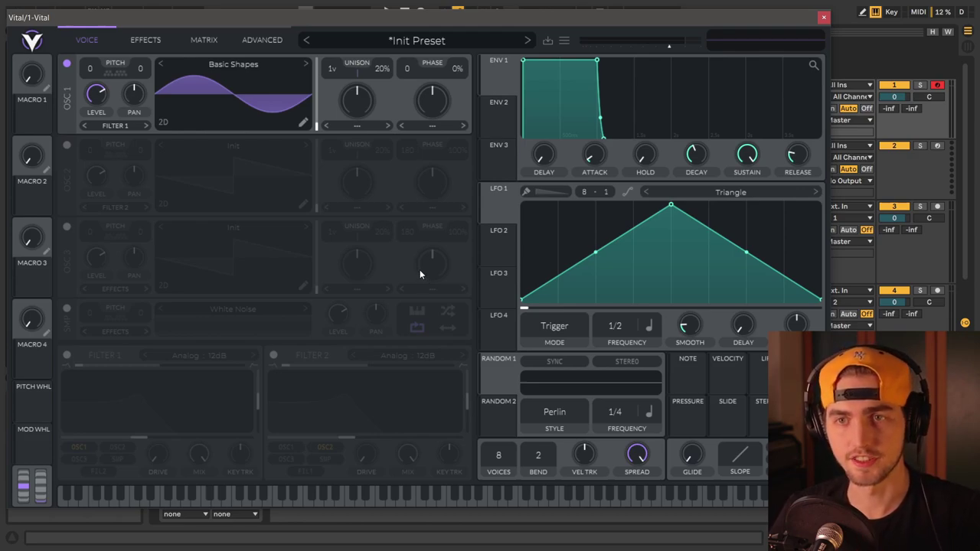
Step: Lengthen ENV 1's release and bend the release curve outward so it stays high before falling
{"action": "left_click_drag", "start_coordinate": [604, 139], "coordinate": [731, 144]}
{"action": "left_click_drag", "start_coordinate": [662, 92], "coordinate": [667, 53]}
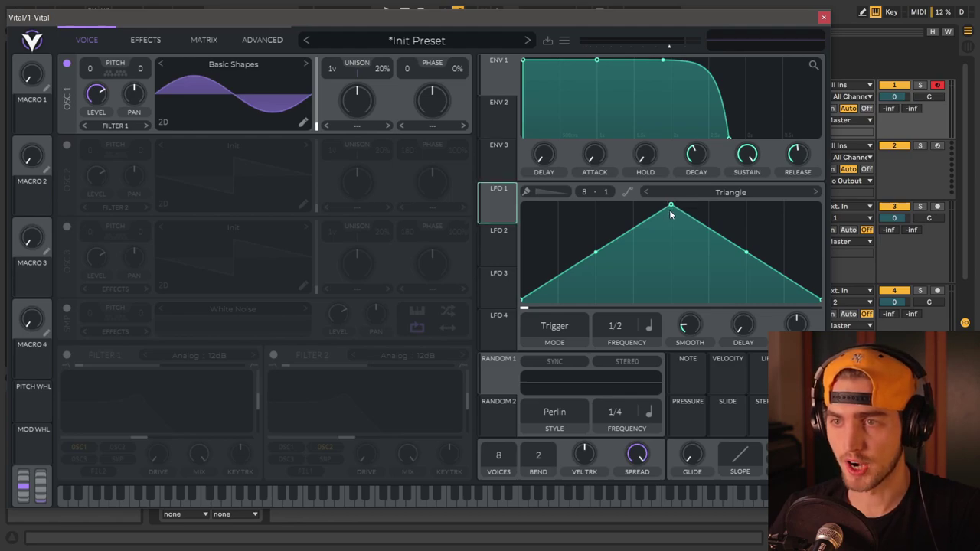
Step: Turn LFO 1 into a falling ramp with a short initial hold, in Envelope mode with its frequency at 0.303 seconds
{"action": "left_click_drag", "start_coordinate": [670, 206], "coordinate": [512, 191]}
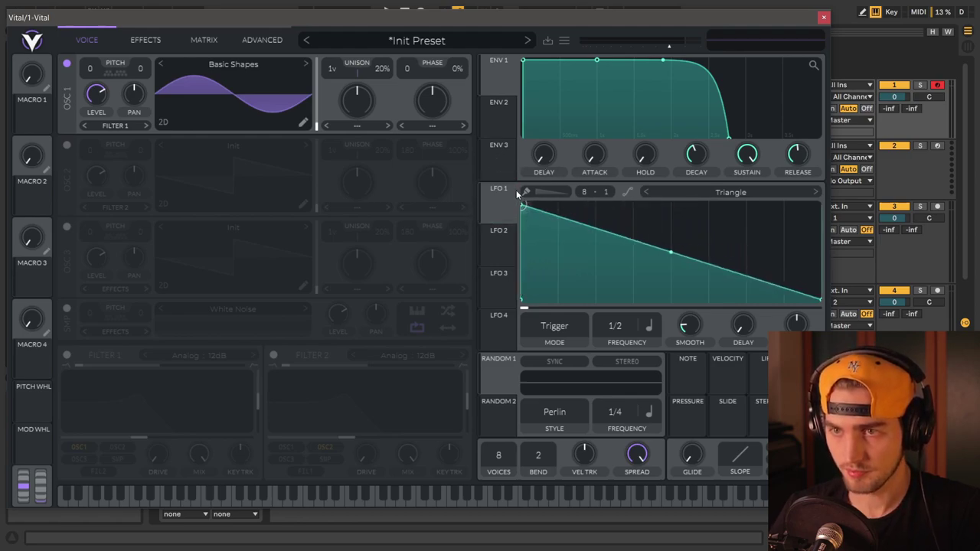
{"action": "left_click_drag", "start_coordinate": [544, 209], "coordinate": [553, 190]}
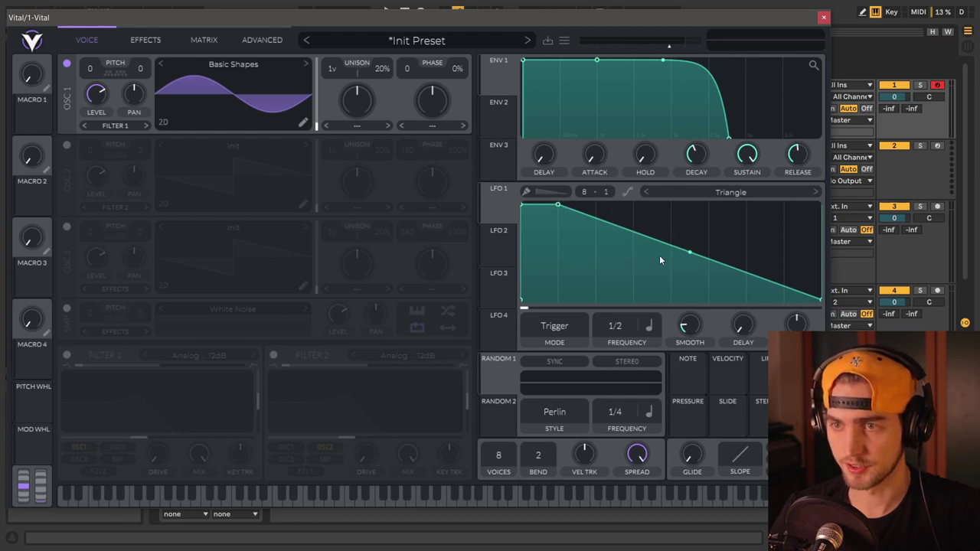
{"action": "left_click", "coordinate": [650, 328]}
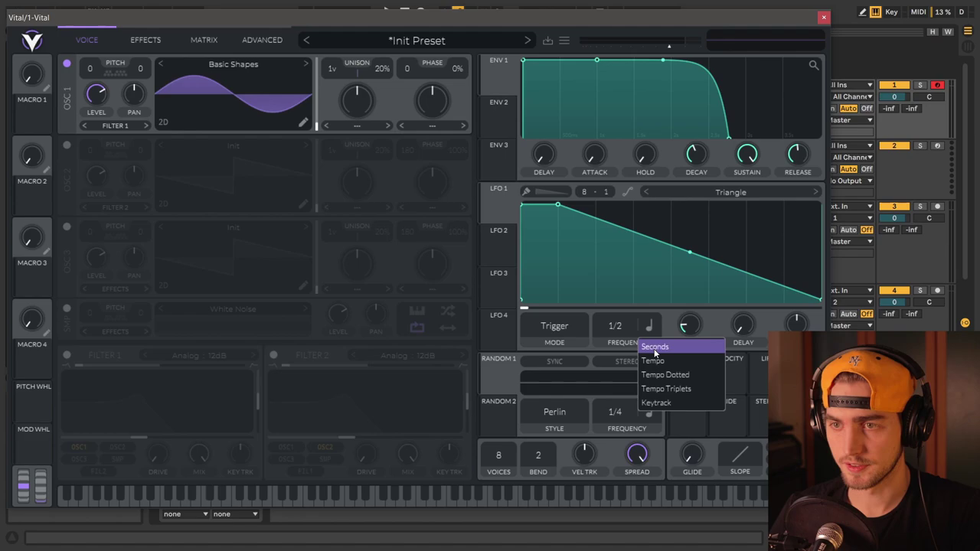
{"action": "left_click", "coordinate": [655, 348]}
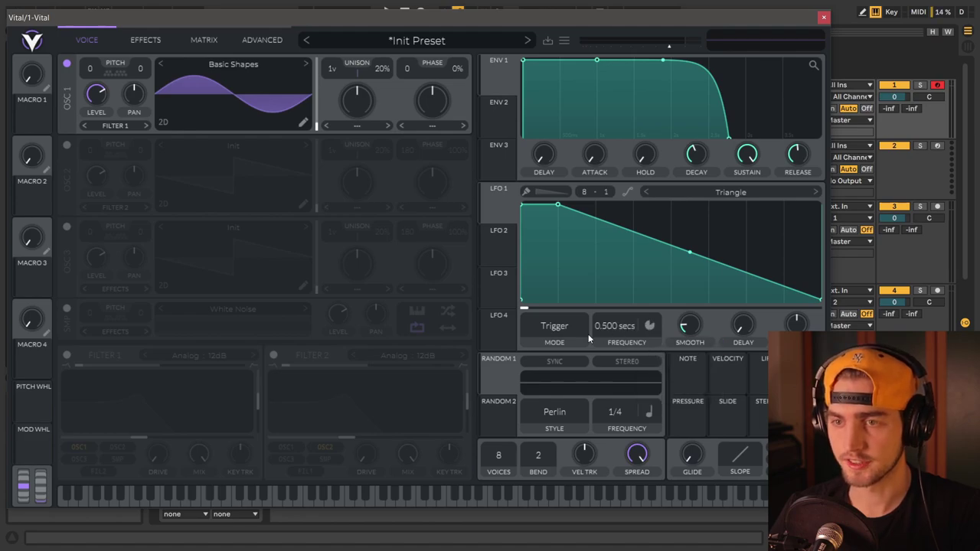
{"action": "left_click", "coordinate": [554, 333]}
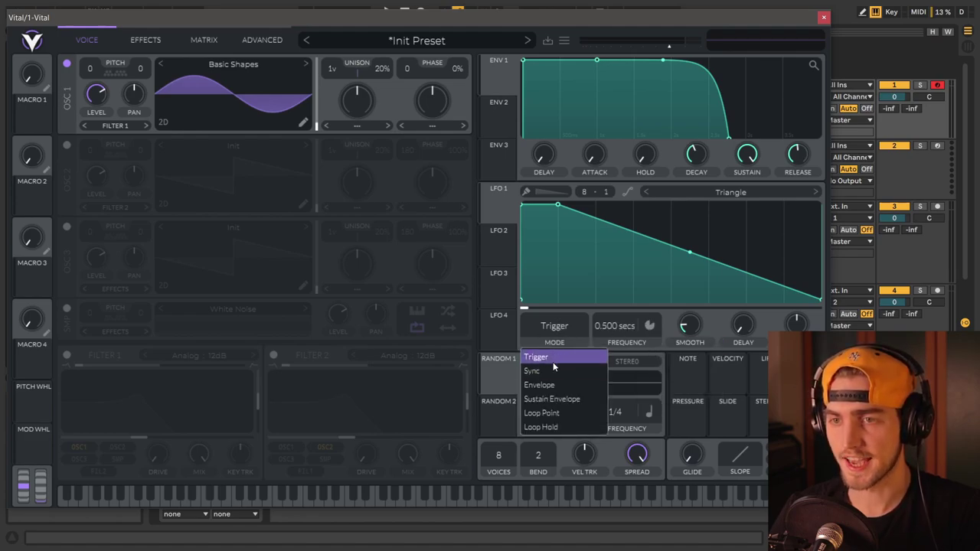
{"action": "left_click", "coordinate": [555, 381]}
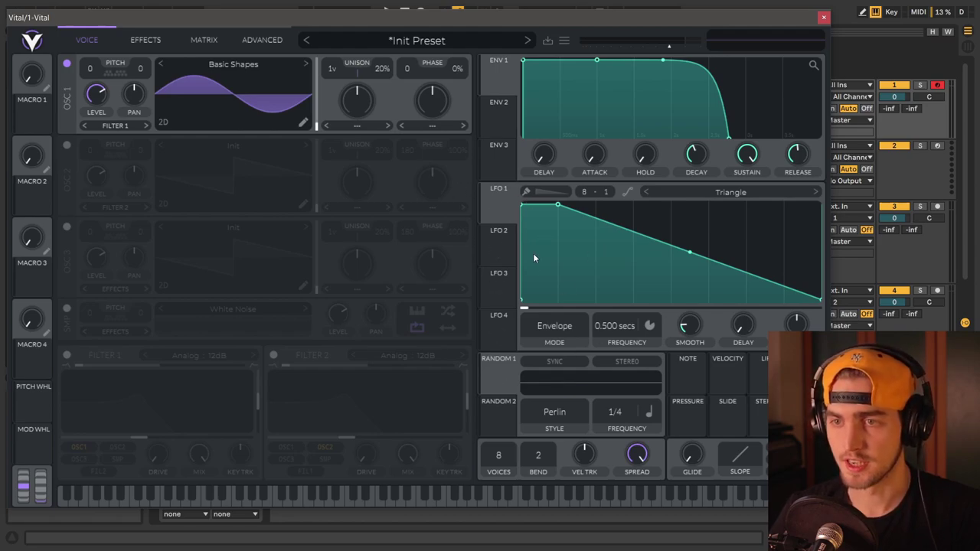
{"action": "double_click", "coordinate": [614, 327]}
{"action": "type", "text": "0."}
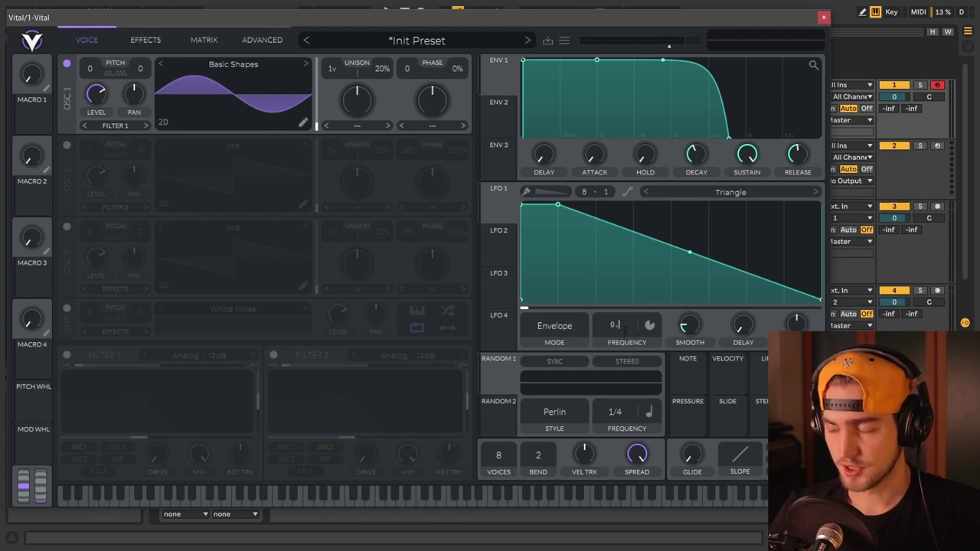
{"action": "type", "text": "303"}
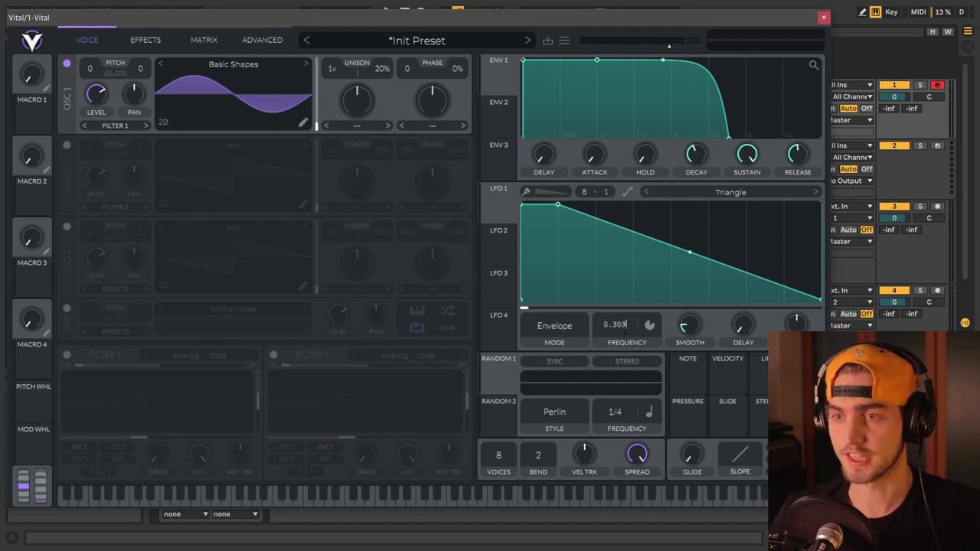
{"action": "key", "text": "Return"}
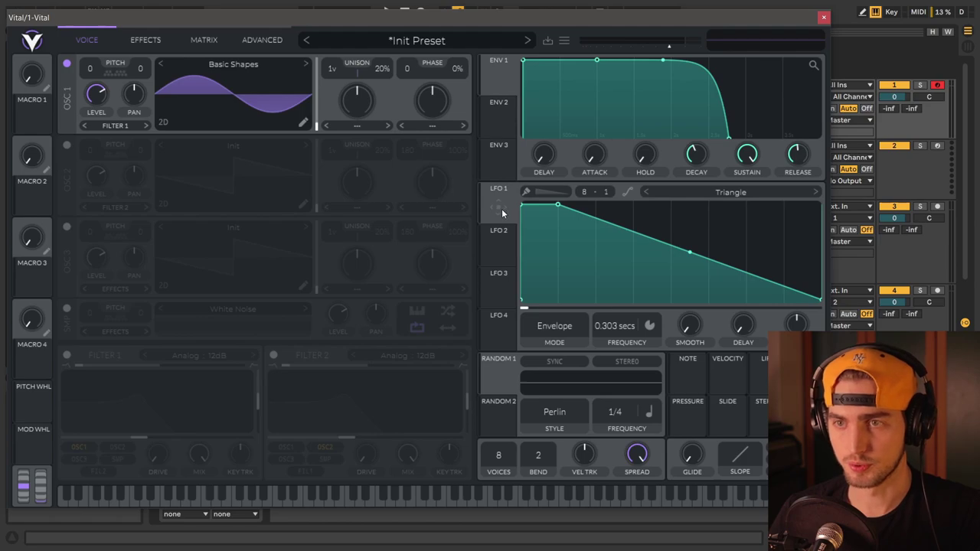
Step: Assign LFO 1 to oscillator 1's level and refine its curve into a steep initial drop with a slower tail
{"action": "left_click_drag", "start_coordinate": [499, 205], "coordinate": [95, 108]}
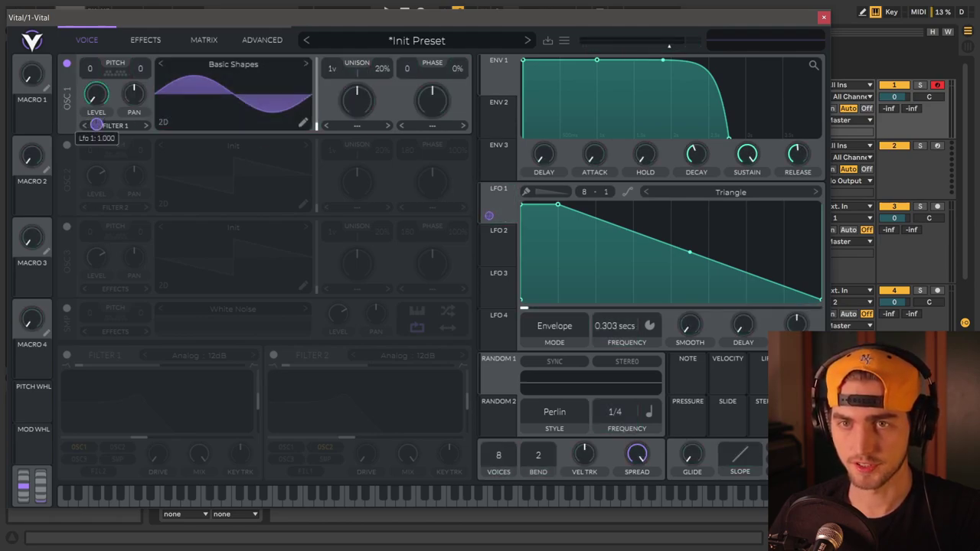
{"action": "left_click_drag", "start_coordinate": [558, 205], "coordinate": [526, 206]}
{"action": "double_click", "coordinate": [578, 216]}
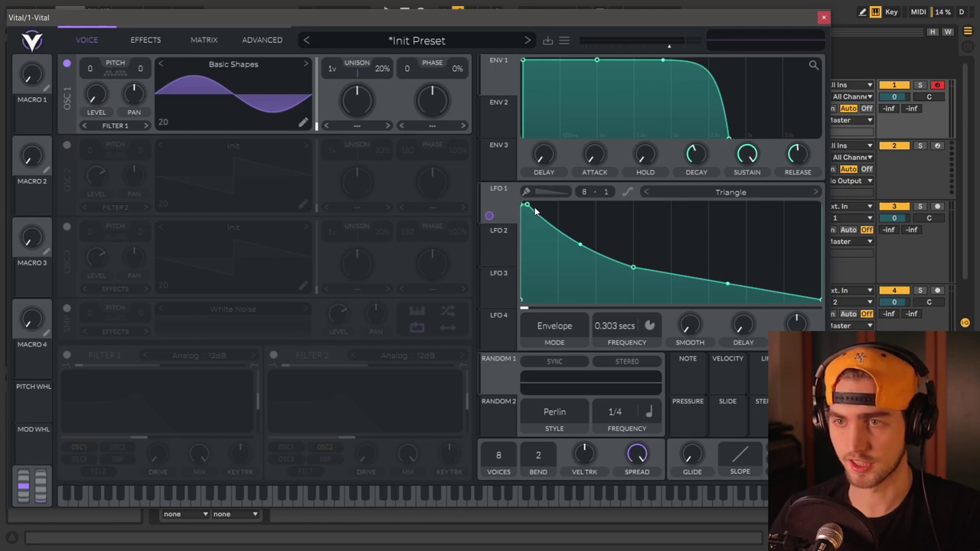
{"action": "double_click", "coordinate": [542, 219]}
{"action": "left_click_drag", "start_coordinate": [542, 220], "coordinate": [544, 220]}
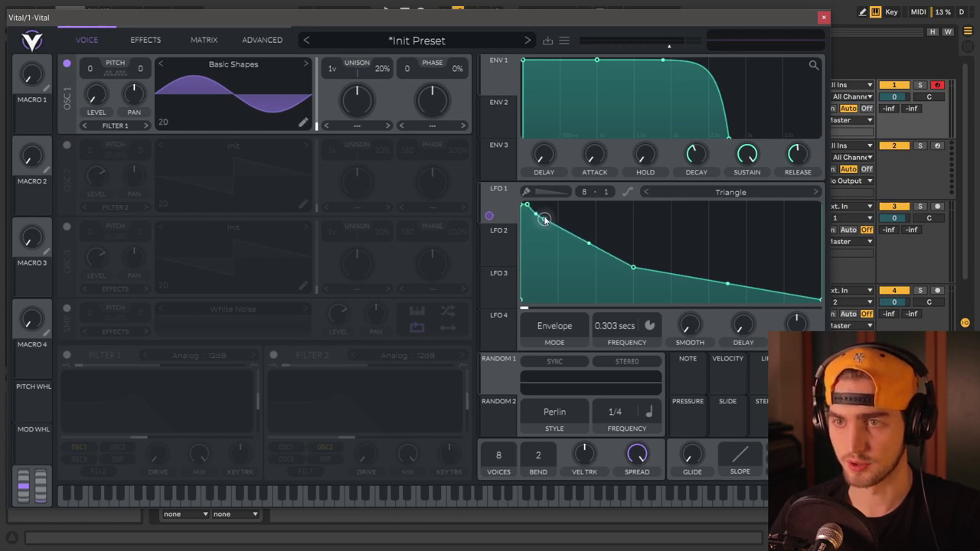
{"action": "left_click_drag", "start_coordinate": [544, 220], "coordinate": [545, 223]}
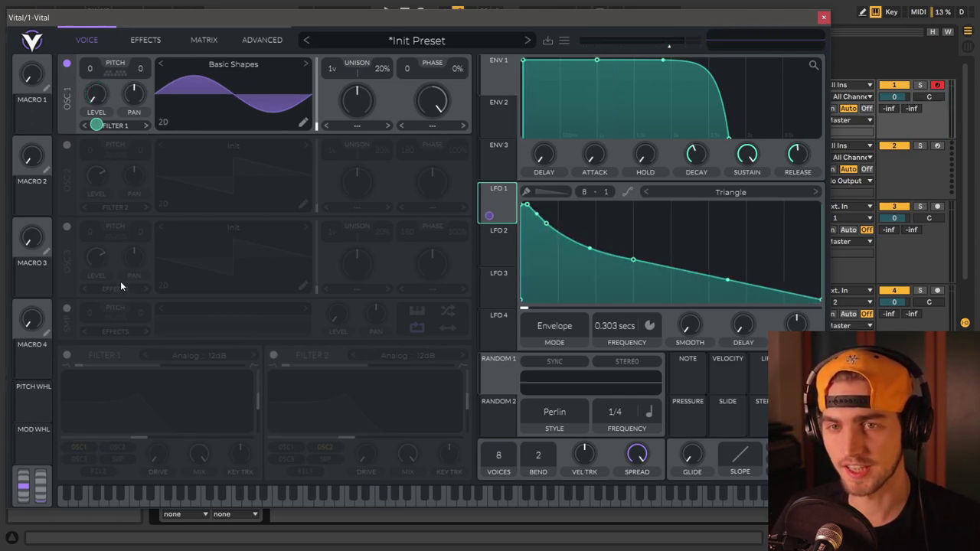
Step: Enable the sample source with its level at zero and apply FM Sample to oscillator 1 at full amount
{"action": "left_click", "coordinate": [66, 310]}
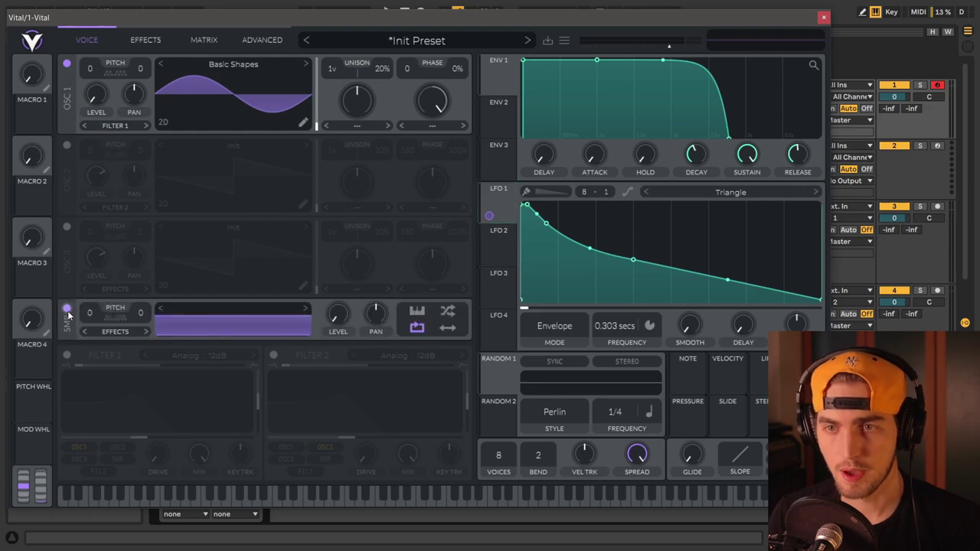
{"action": "left_click_drag", "start_coordinate": [342, 341], "coordinate": [343, 360]}
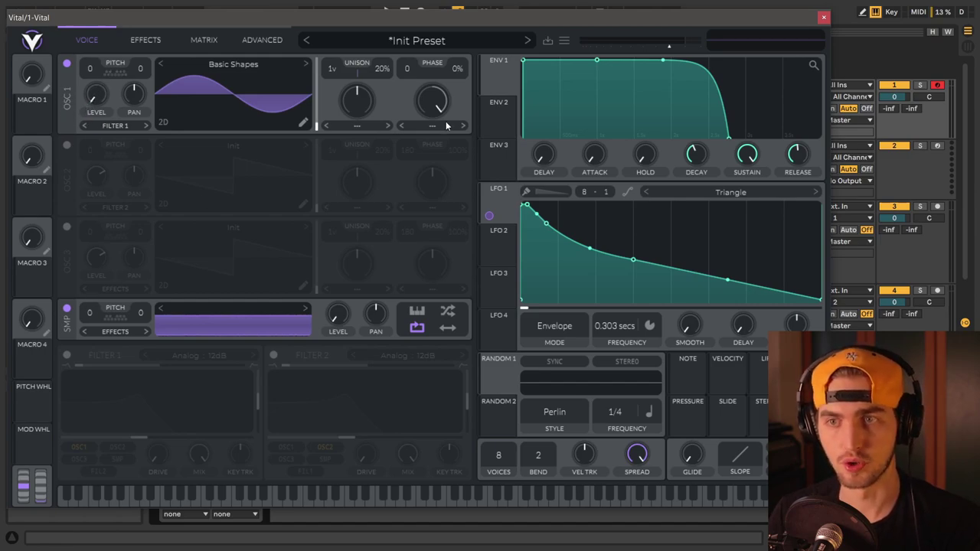
{"action": "left_click", "coordinate": [426, 125]}
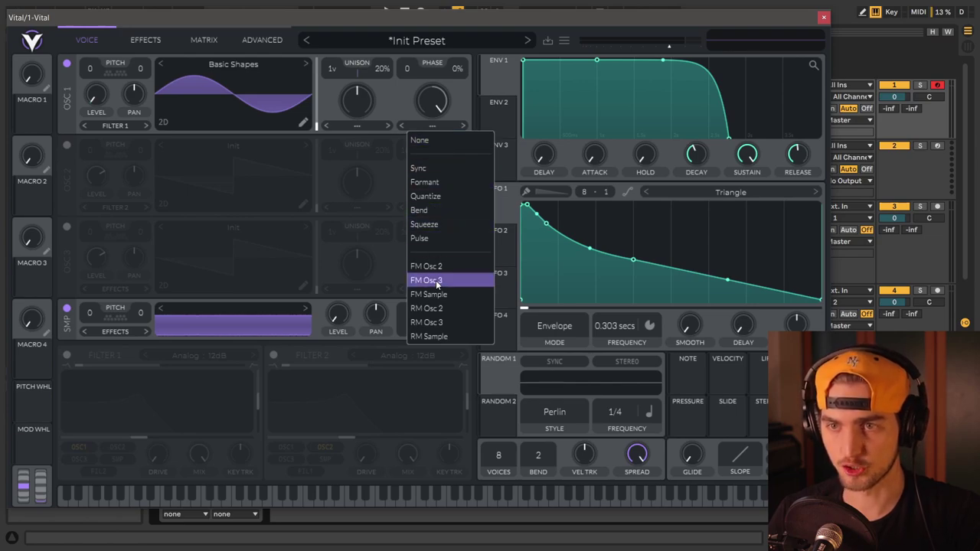
{"action": "left_click", "coordinate": [450, 293]}
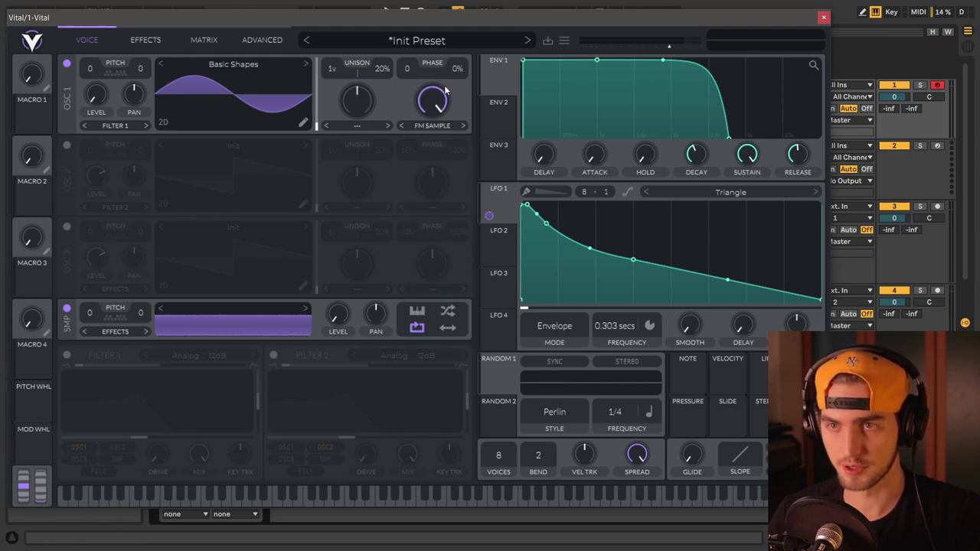
{"action": "left_click_drag", "start_coordinate": [462, 56], "coordinate": [468, 32]}
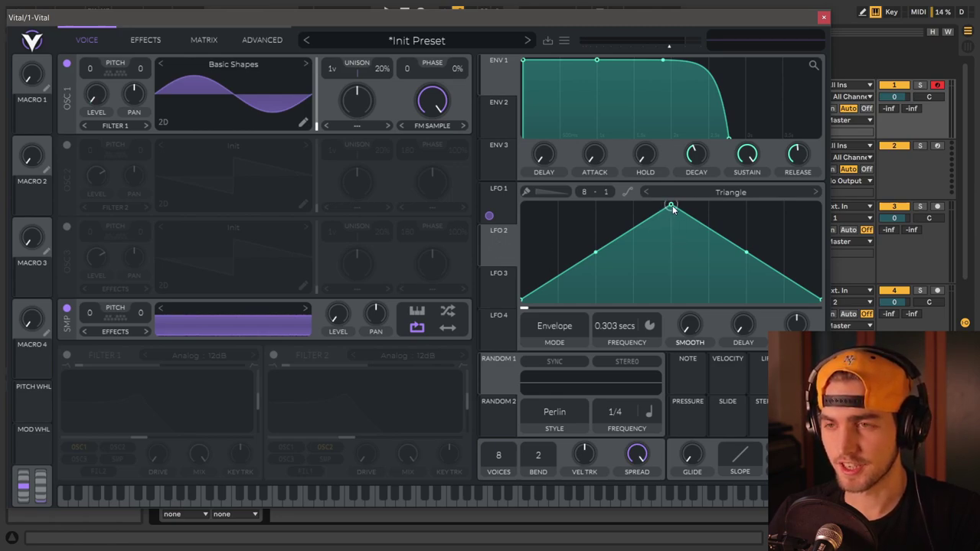
Step: Reshape LFO 2 into a falling ramp with a brief initial spike and plateau, and assign it to oscillator 1's FM Sample amount
{"action": "left_click_drag", "start_coordinate": [672, 208], "coordinate": [525, 170]}
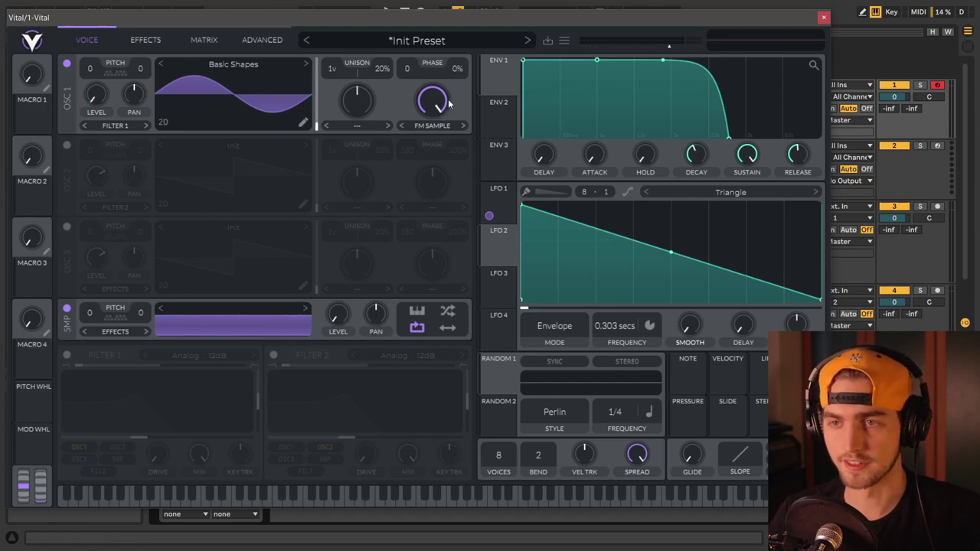
{"action": "mouse_move", "coordinate": [433, 111]}
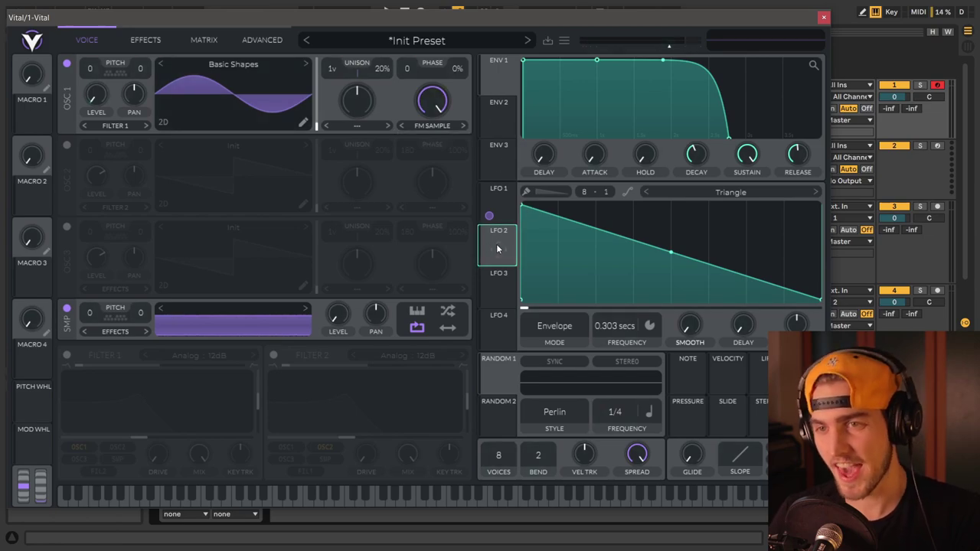
{"action": "left_click_drag", "start_coordinate": [498, 256], "coordinate": [432, 103]}
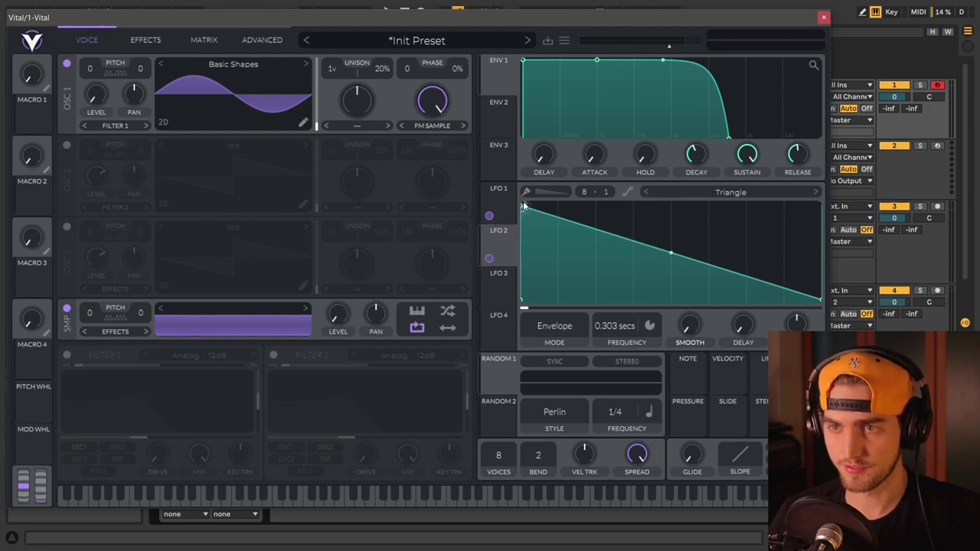
{"action": "mouse_move", "coordinate": [524, 206]}
{"action": "left_mouse_down"}
{"action": "mouse_move", "coordinate": [544, 210]}
{"action": "mouse_move", "coordinate": [523, 194]}
{"action": "left_mouse_up"}
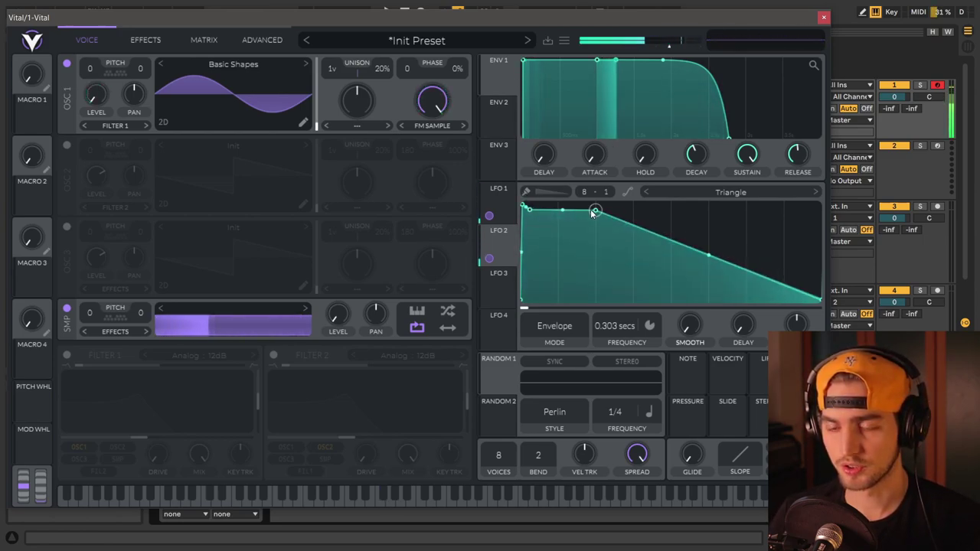
{"action": "left_click_drag", "start_coordinate": [594, 212], "coordinate": [569, 211]}
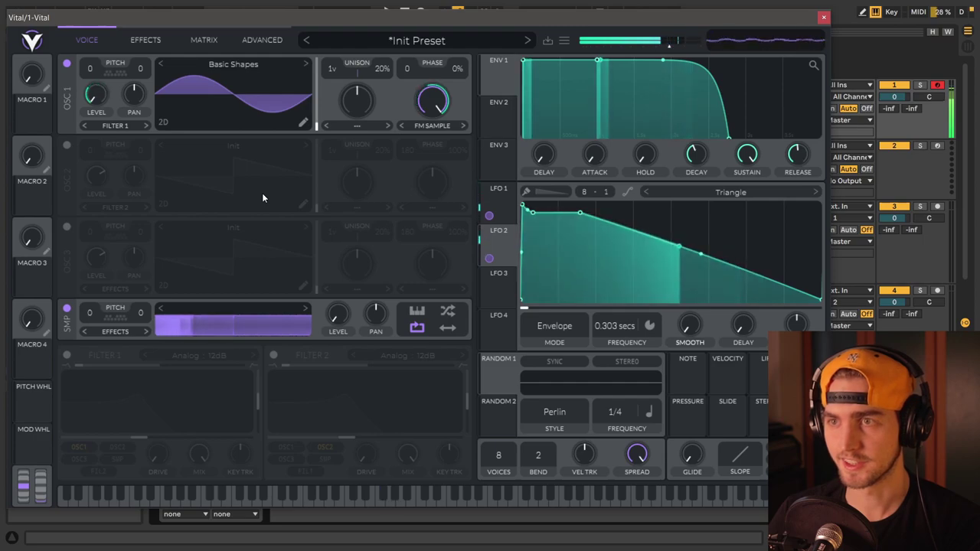
Step: Load a second Vital instance onto the second MIDI track
{"action": "left_click", "coordinate": [491, 245]}
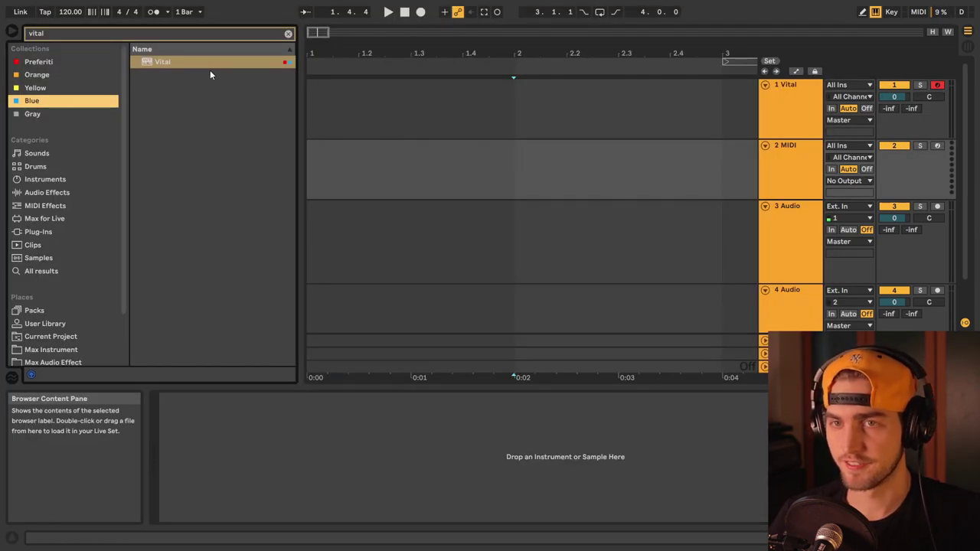
{"action": "left_click", "coordinate": [160, 68]}
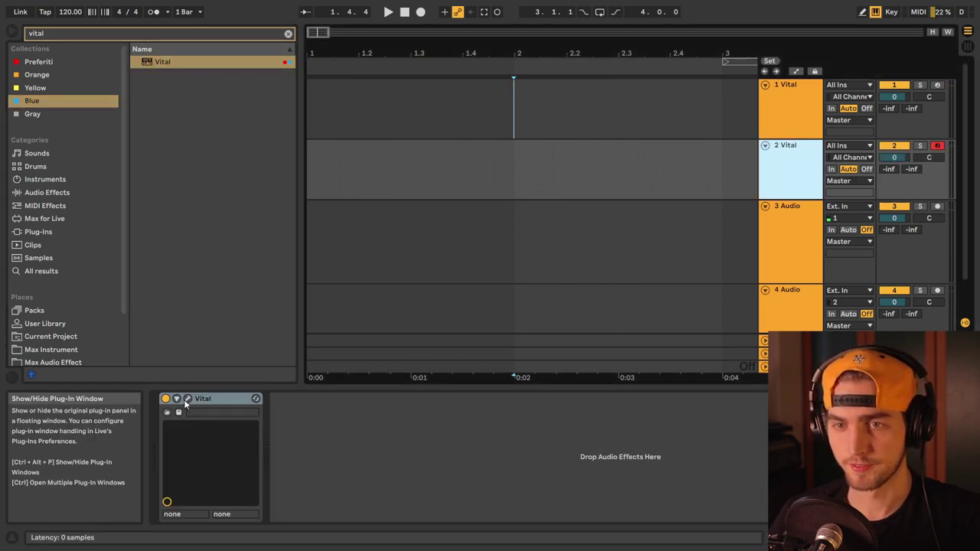
Step: Open the second Vital instance and give oscillator 1 the Basic Shapes wavetable at its triangle frame
{"action": "left_click", "coordinate": [187, 400]}
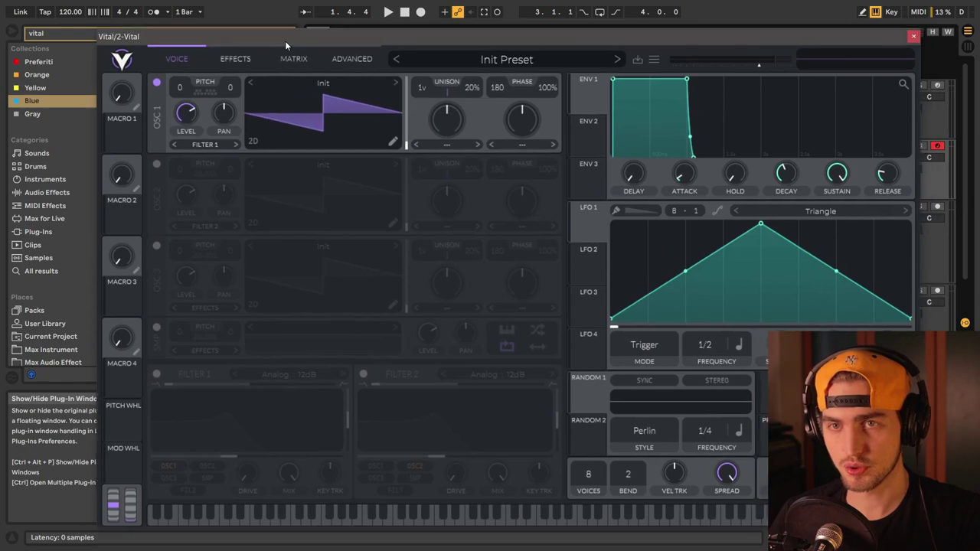
{"action": "left_click_drag", "start_coordinate": [285, 41], "coordinate": [258, 33]}
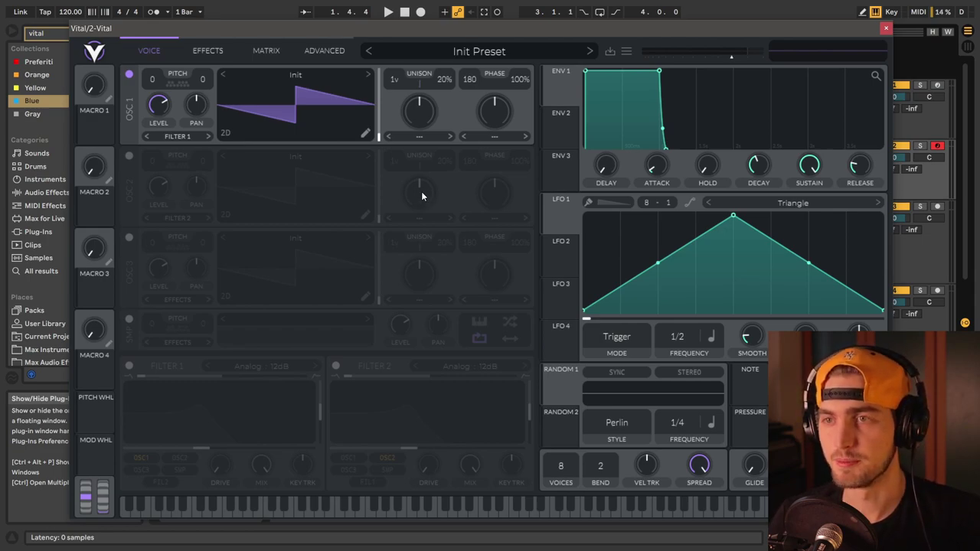
{"action": "left_click", "coordinate": [366, 77]}
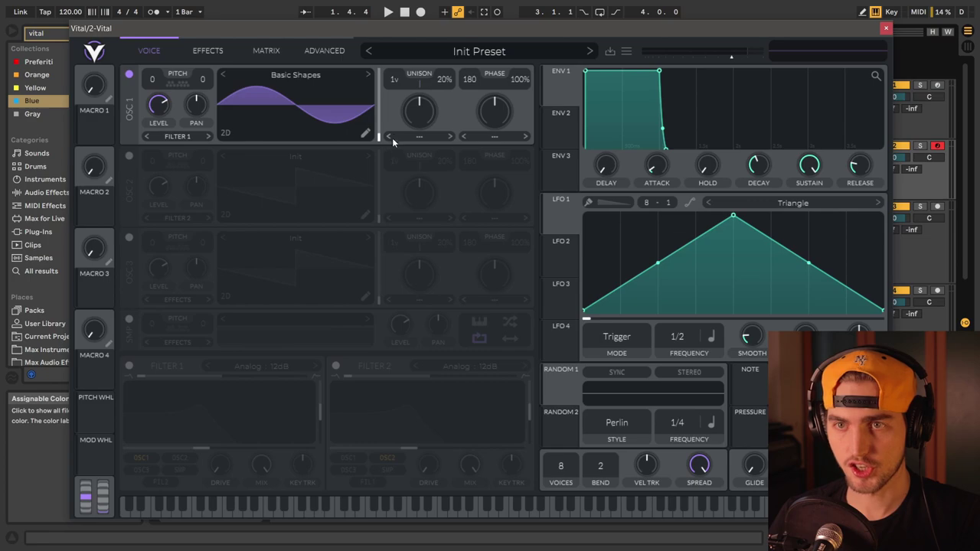
{"action": "left_click_drag", "start_coordinate": [379, 137], "coordinate": [379, 120]}
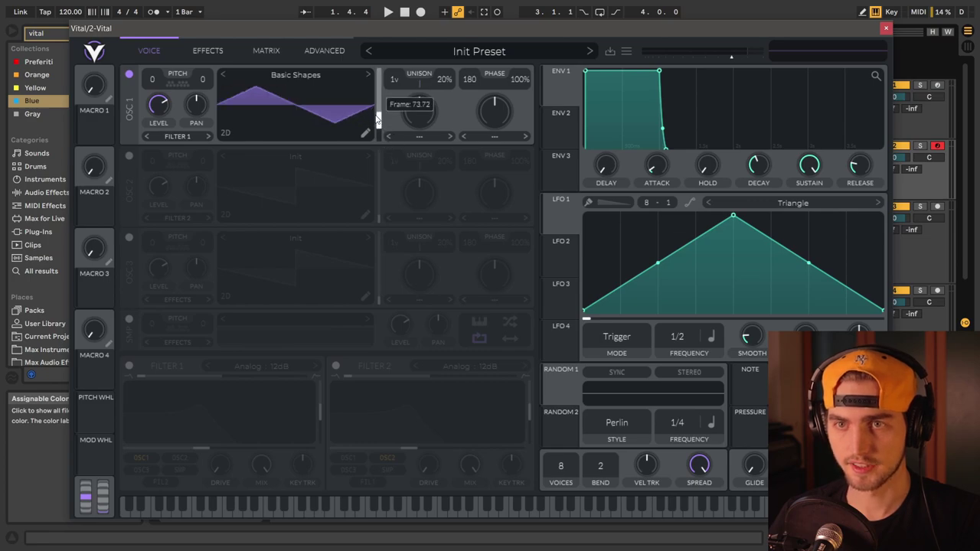
Step: Apply the Low Pass spectral morph to oscillator 1 at a very low amount to round the waveform towards a sine
{"action": "left_click", "coordinate": [418, 136]}
{"action": "left_click", "coordinate": [437, 263]}
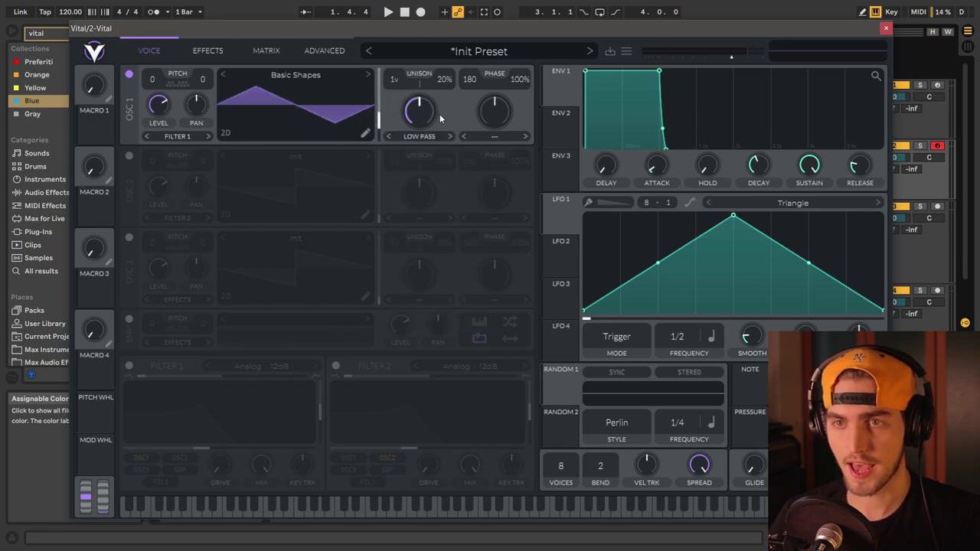
{"action": "left_click_drag", "start_coordinate": [426, 115], "coordinate": [418, 176]}
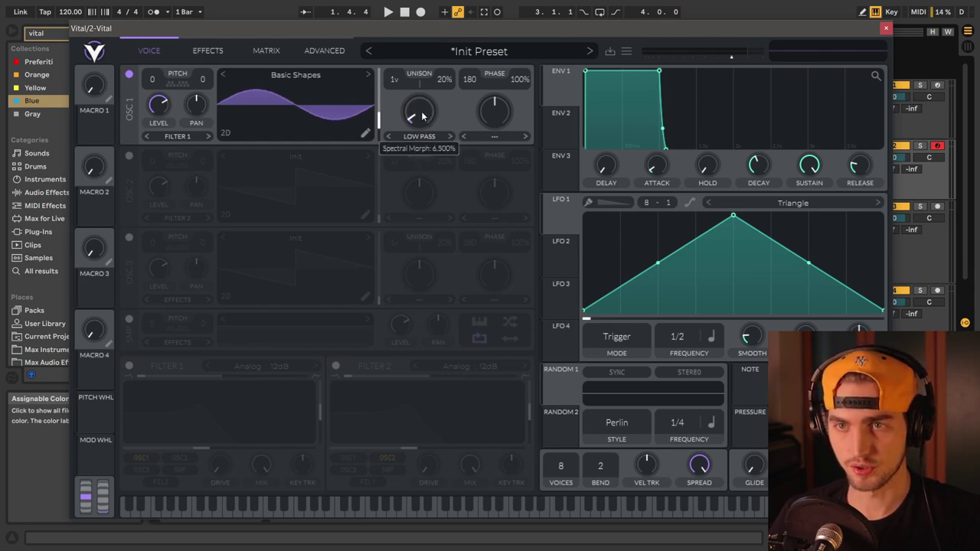
{"action": "left_click_drag", "start_coordinate": [422, 120], "coordinate": [425, 117]}
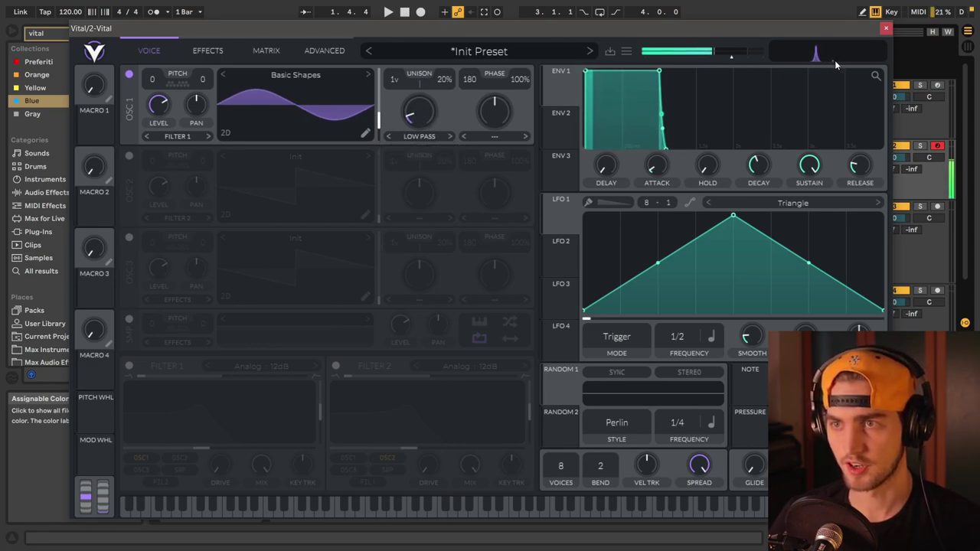
{"action": "left_click_drag", "start_coordinate": [414, 115], "coordinate": [416, 123]}
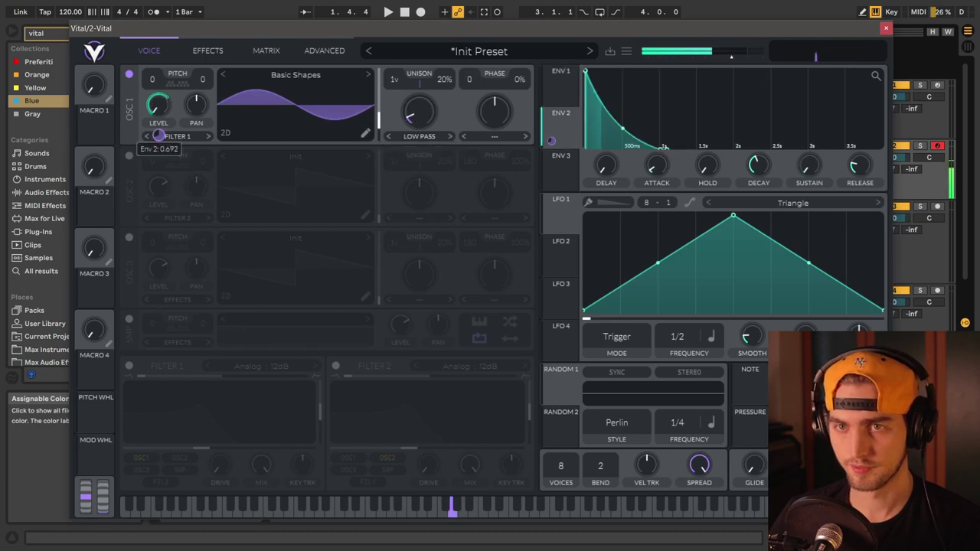
Step: Adjust Env 2's modulation of oscillator 1's level and transpose the oscillator to 16 semitones, checking the spectrum analysis
{"action": "left_click_drag", "start_coordinate": [159, 135], "coordinate": [159, 135]}
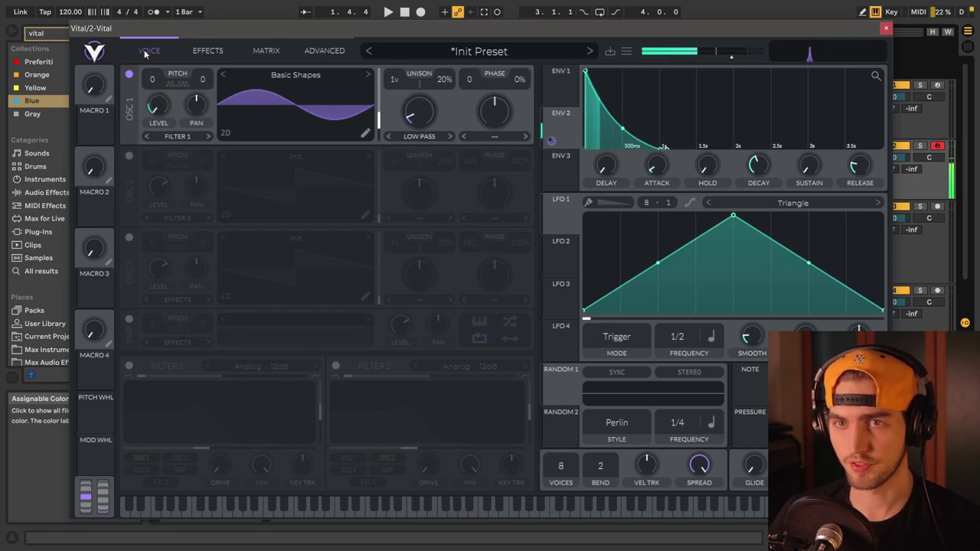
{"action": "left_click", "coordinate": [323, 50]}
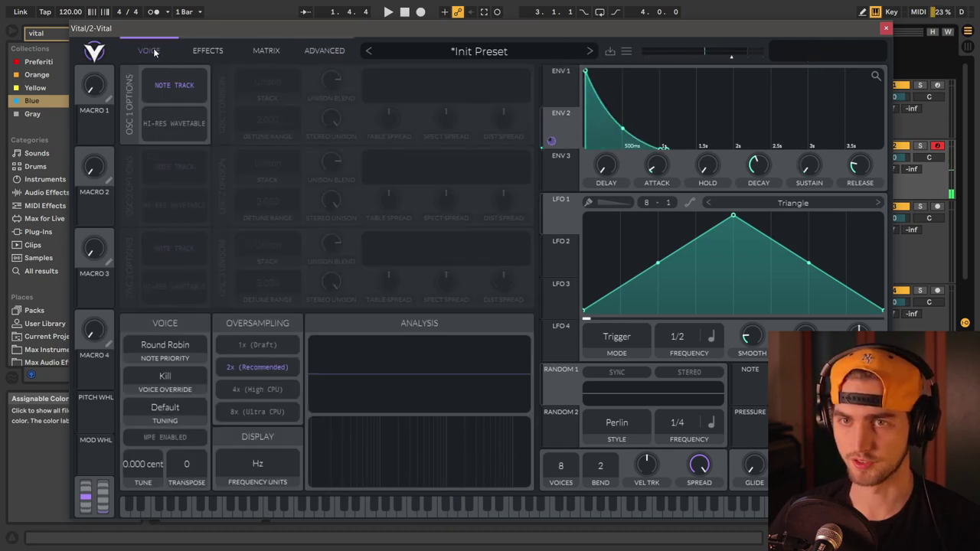
{"action": "left_click", "coordinate": [150, 49]}
{"action": "left_click", "coordinate": [324, 50]}
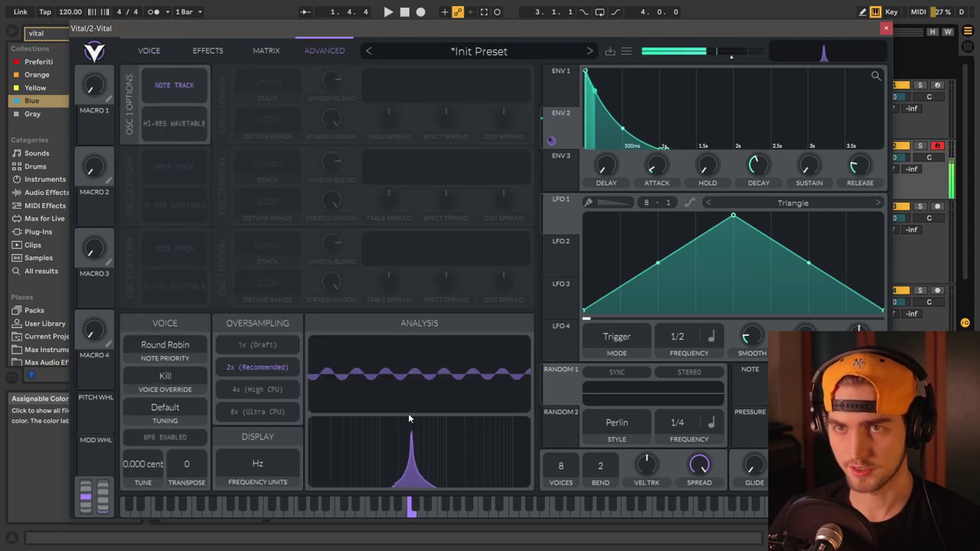
{"action": "left_click", "coordinate": [150, 50]}
Step: Enable oscillator 2 with a low-passed Basic Shapes wavetable at 14 semitones and modulate its level with Env 2
{"action": "left_click", "coordinate": [129, 157]}
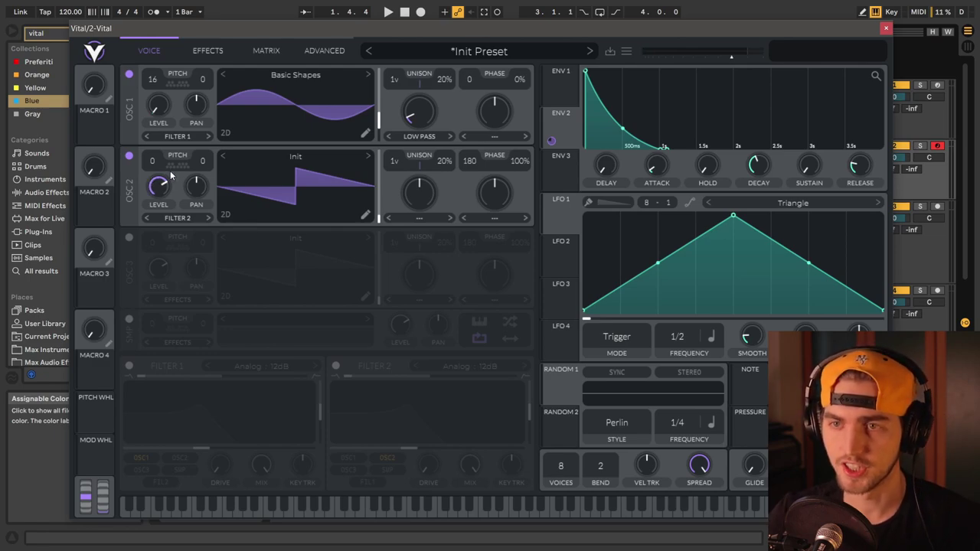
{"action": "left_click", "coordinate": [368, 156]}
{"action": "left_click_drag", "start_coordinate": [378, 218], "coordinate": [385, 195]}
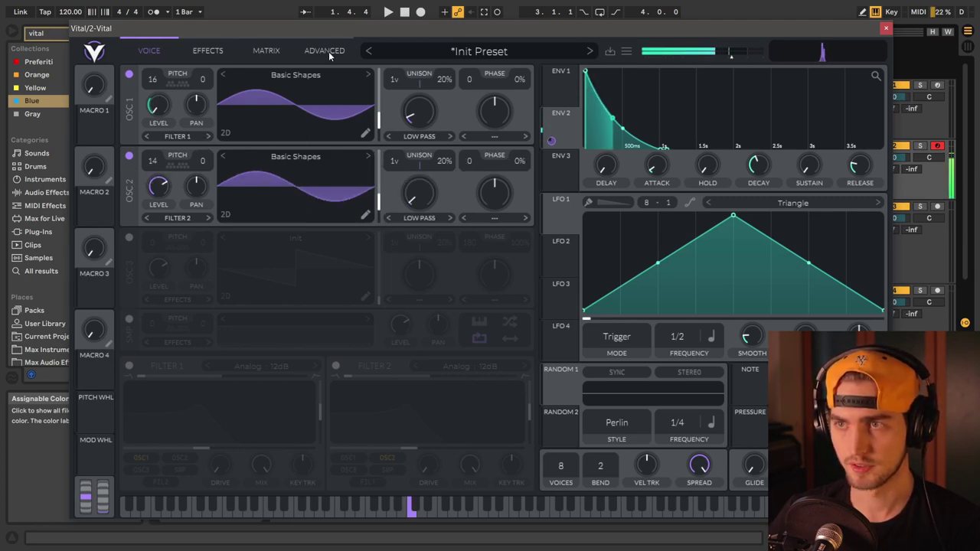
{"action": "left_click_drag", "start_coordinate": [551, 140], "coordinate": [160, 217]}
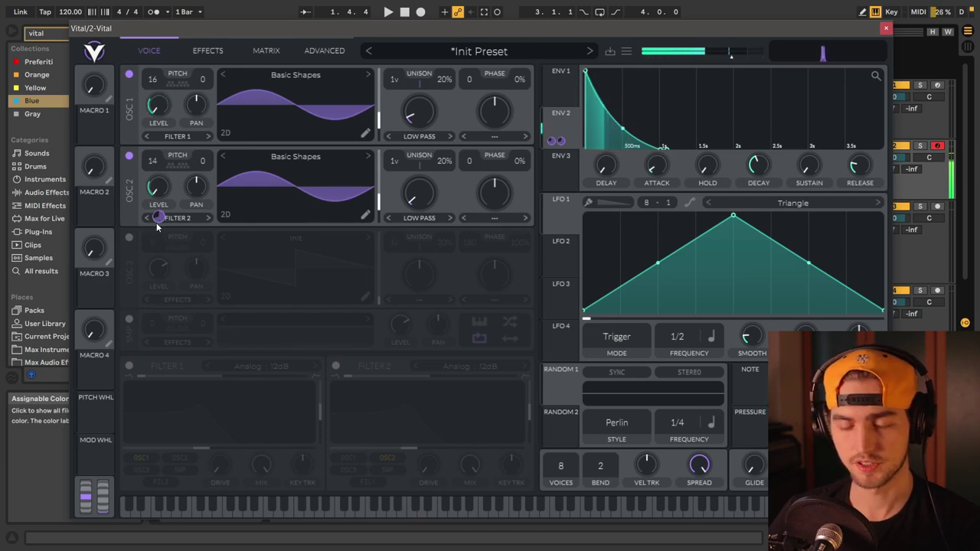
{"action": "left_click_drag", "start_coordinate": [157, 220], "coordinate": [160, 219]}
Step: Fine-tune oscillator 1 to 26 cents and oscillator 2 to -53 cents, comparing their peaks in the spectrum analysis
{"action": "left_click_drag", "start_coordinate": [204, 83], "coordinate": [202, 135]}
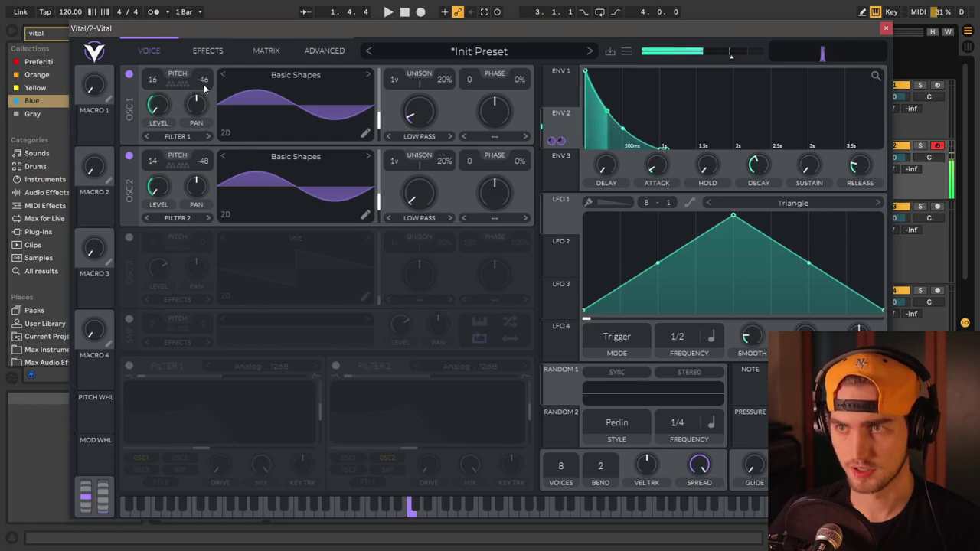
{"action": "left_click", "coordinate": [320, 51]}
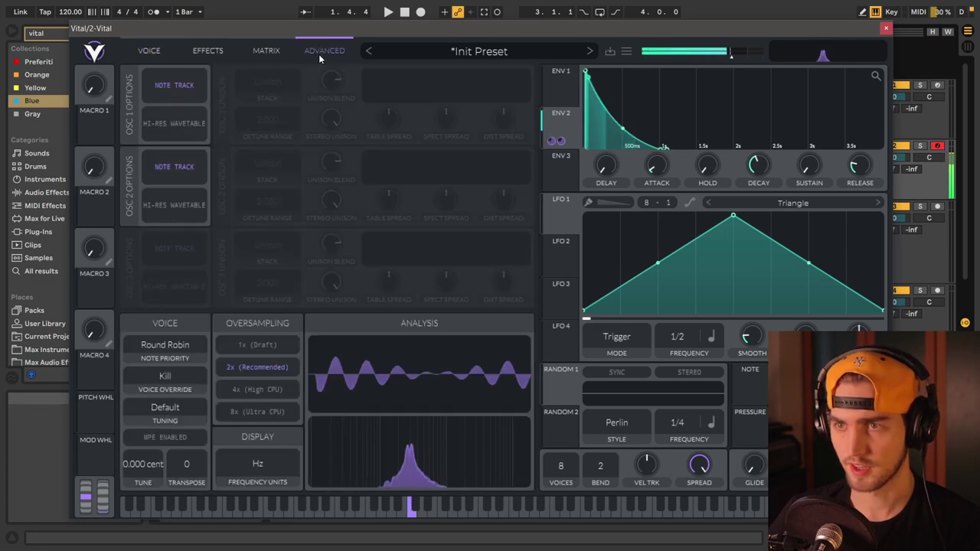
{"action": "left_click", "coordinate": [157, 58]}
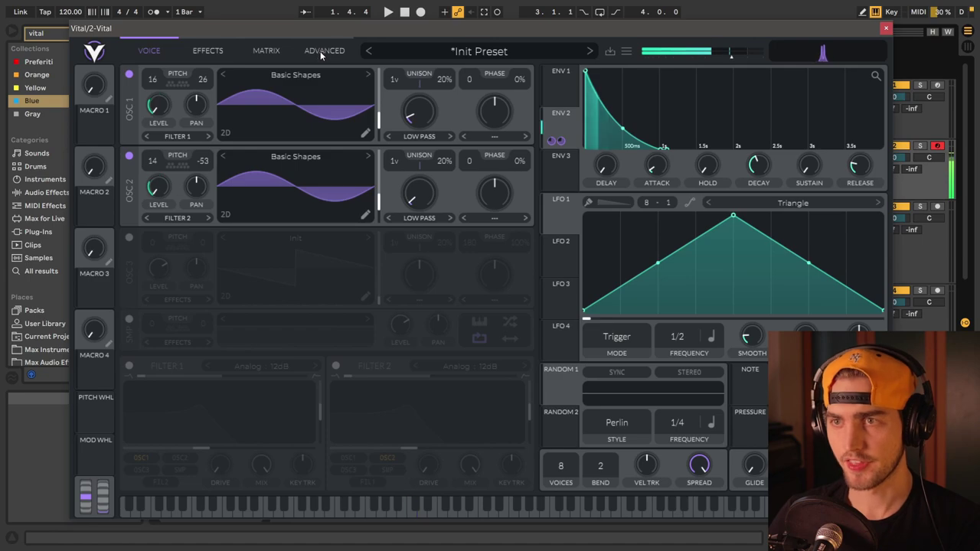
{"action": "left_click", "coordinate": [323, 51]}
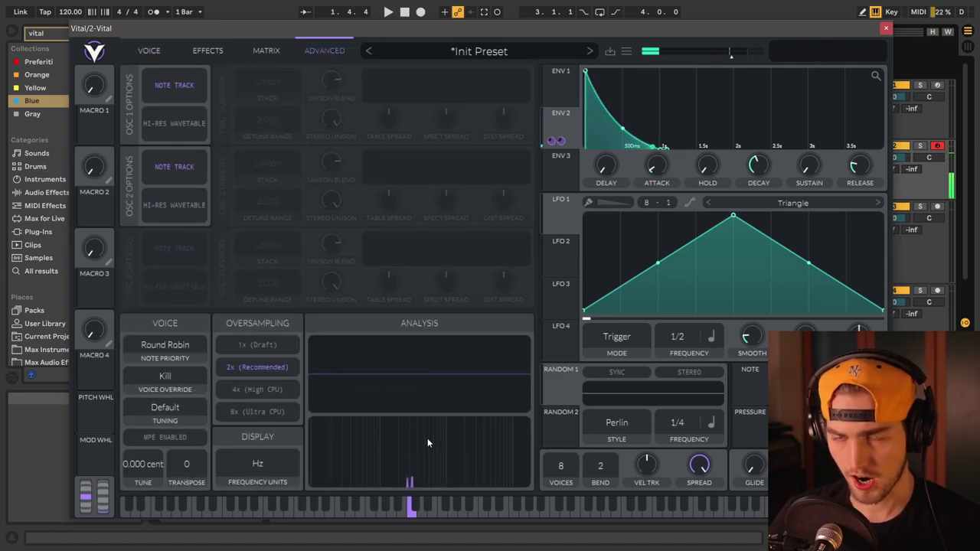
{"action": "left_click", "coordinate": [150, 54]}
Step: Enable oscillator 3 with Env 2 modulating its level, using the Basic Shapes triangle with the Low Pass spectral morph
{"action": "left_click", "coordinate": [129, 237]}
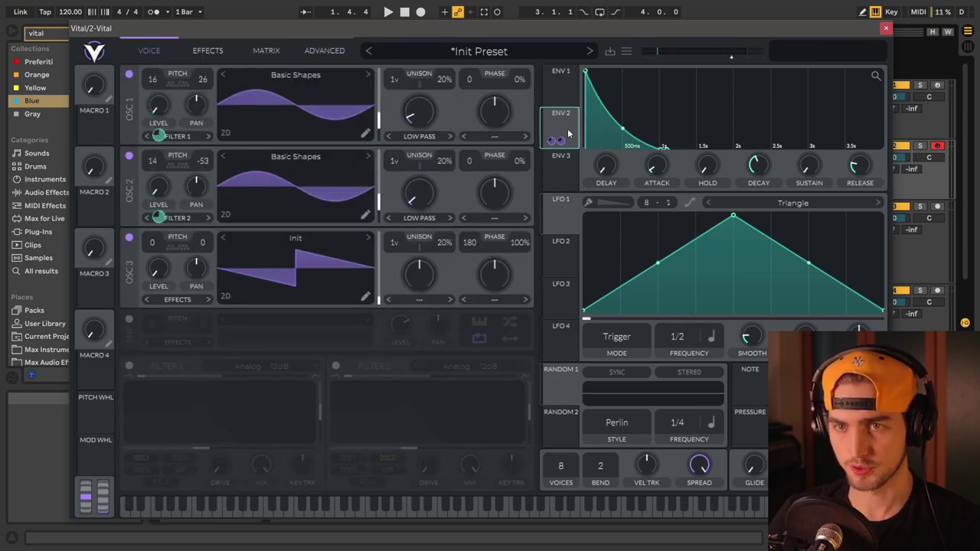
{"action": "left_click_drag", "start_coordinate": [565, 127], "coordinate": [157, 273]}
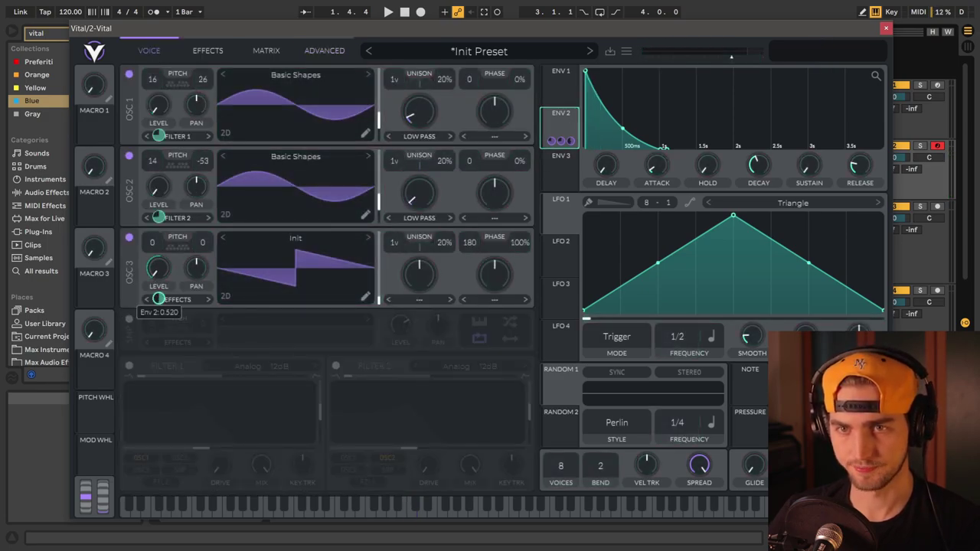
{"action": "left_click", "coordinate": [367, 238]}
{"action": "left_click", "coordinate": [224, 238]}
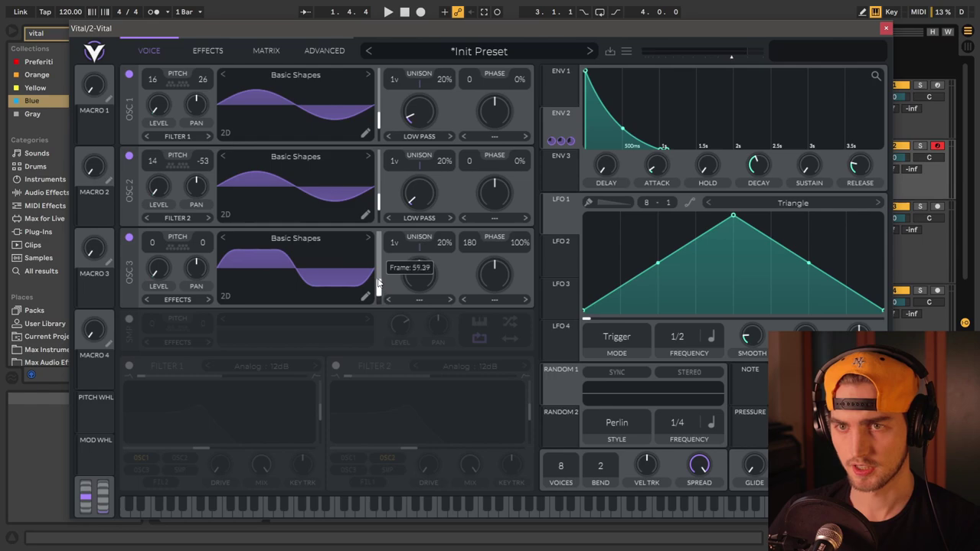
{"action": "left_click_drag", "start_coordinate": [377, 283], "coordinate": [377, 278]}
{"action": "left_click", "coordinate": [419, 299]}
{"action": "left_click", "coordinate": [426, 424]}
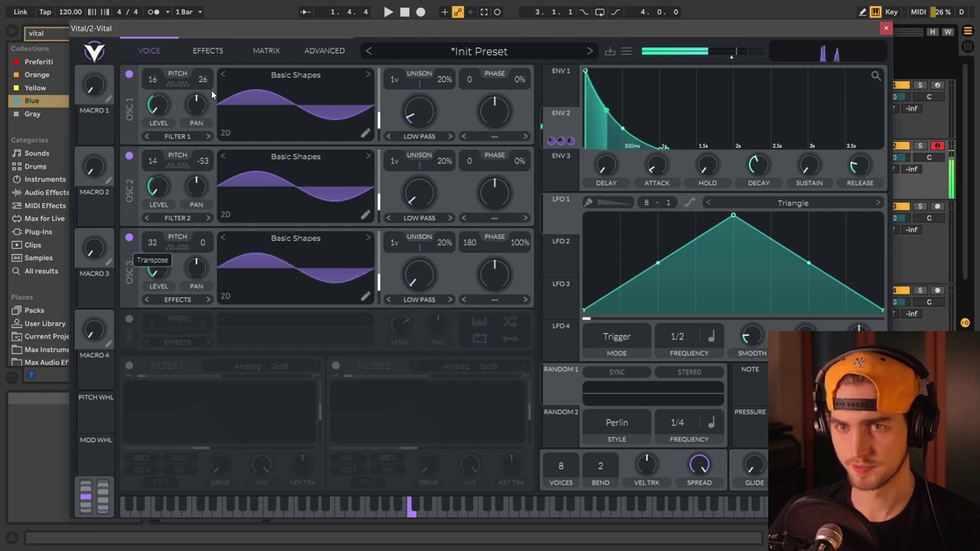
Step: Tune oscillator 3 to 22 semitones and 40 cents, checking its peak in the spectrum analysis
{"action": "left_click", "coordinate": [324, 50]}
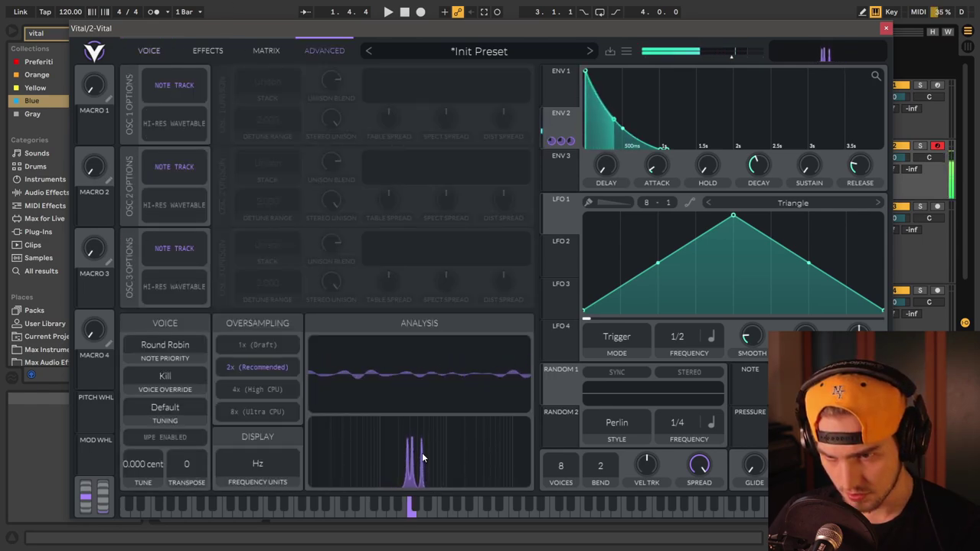
{"action": "left_click", "coordinate": [147, 50]}
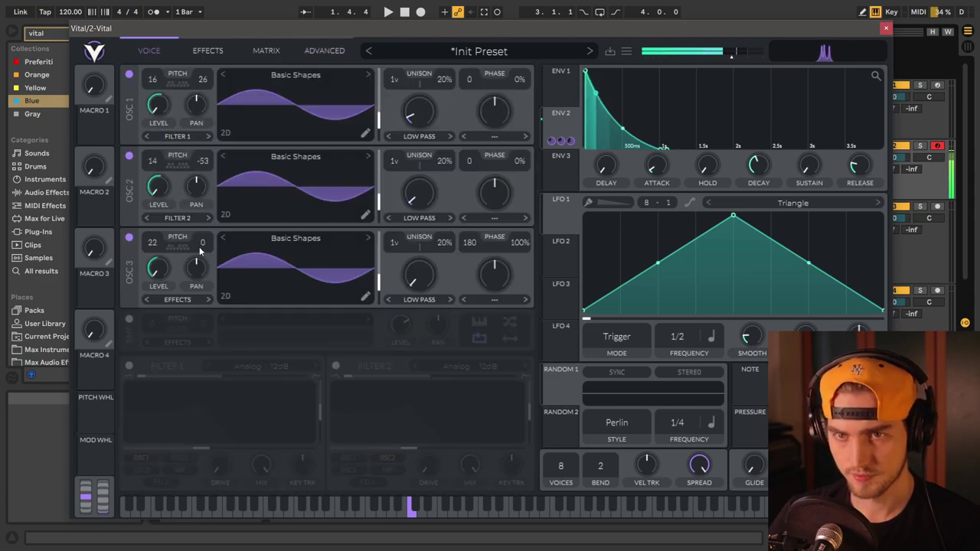
{"action": "left_click", "coordinate": [331, 49]}
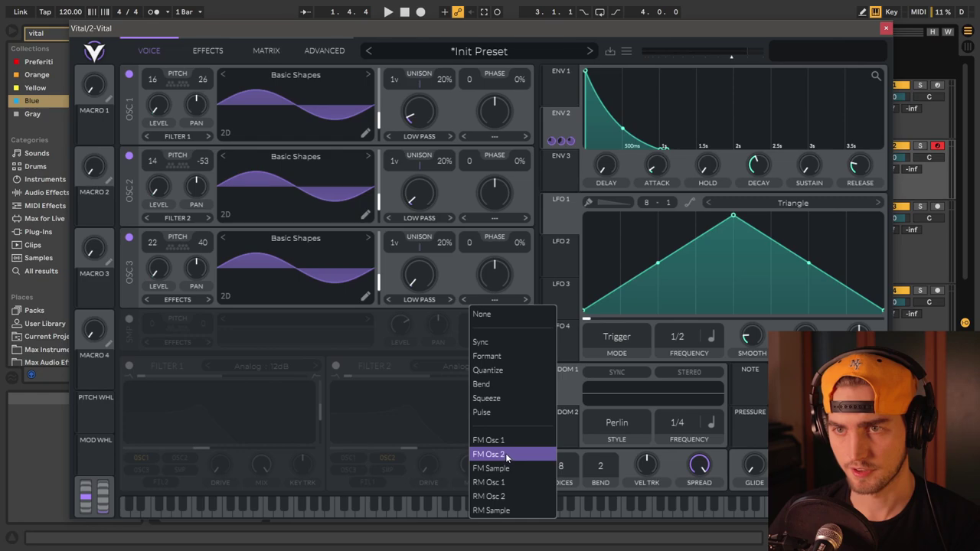
Step: Apply FM Osc 2 to oscillator 3 at a small amount and check the resulting spectrum
{"action": "left_click", "coordinate": [505, 453]}
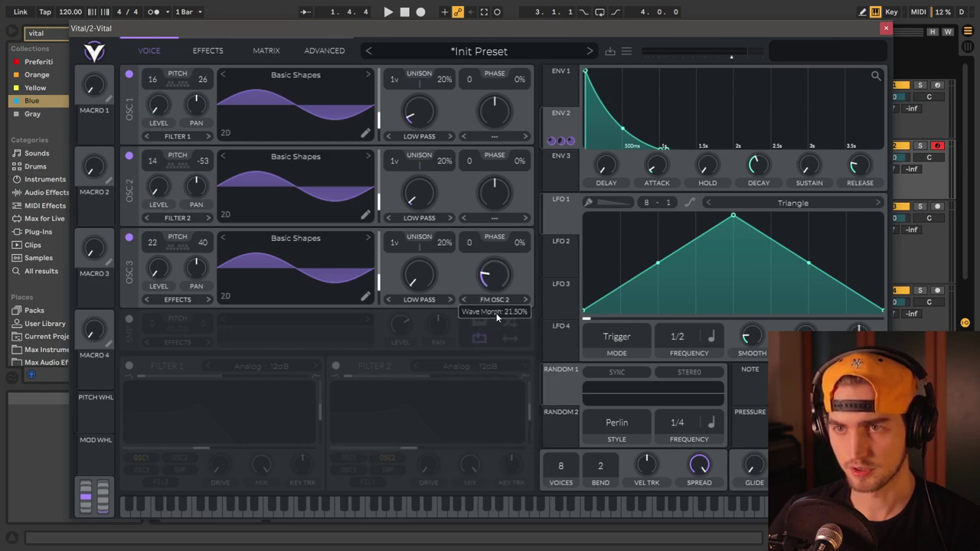
{"action": "left_click_drag", "start_coordinate": [498, 337], "coordinate": [498, 334]}
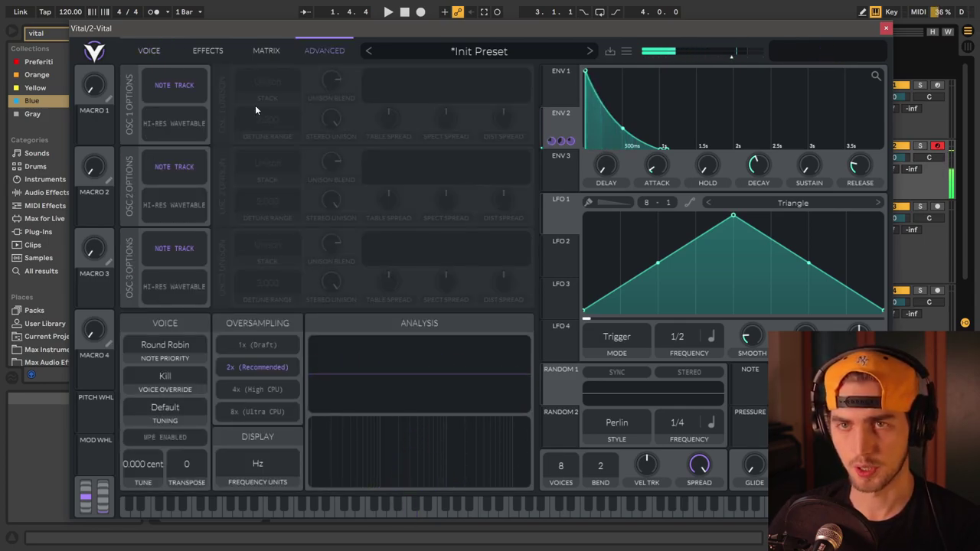
{"action": "left_click", "coordinate": [152, 50]}
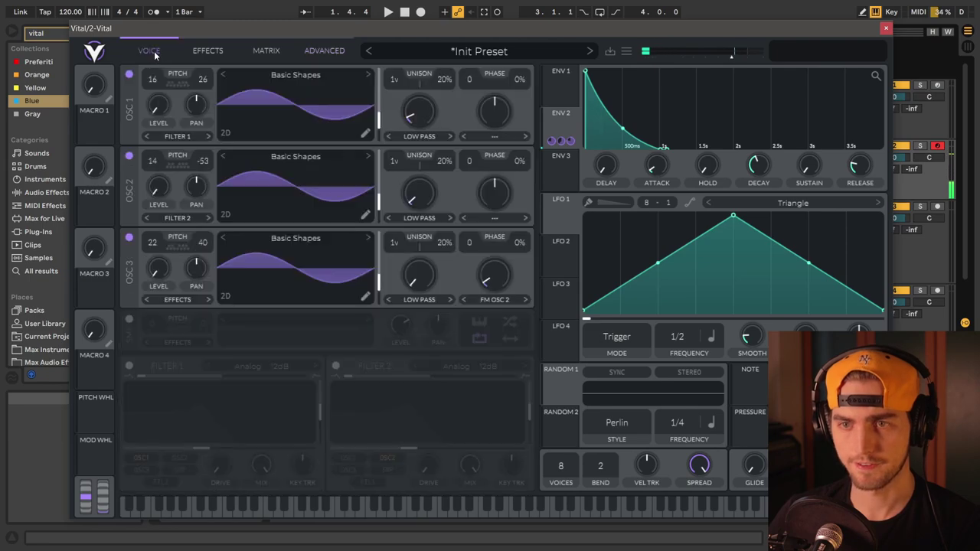
Step: Enable Filter 2 as a Digital 24dB high-pass with 0% resonance and feed it only oscillator 3
{"action": "left_click", "coordinate": [335, 367]}
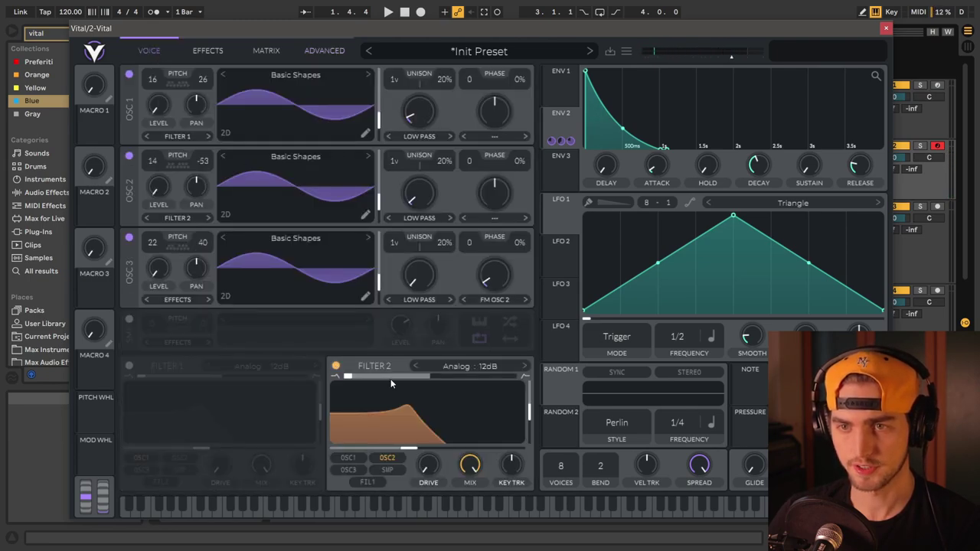
{"action": "left_click", "coordinate": [458, 366]}
{"action": "left_click", "coordinate": [584, 411]}
{"action": "left_click", "coordinate": [660, 385]}
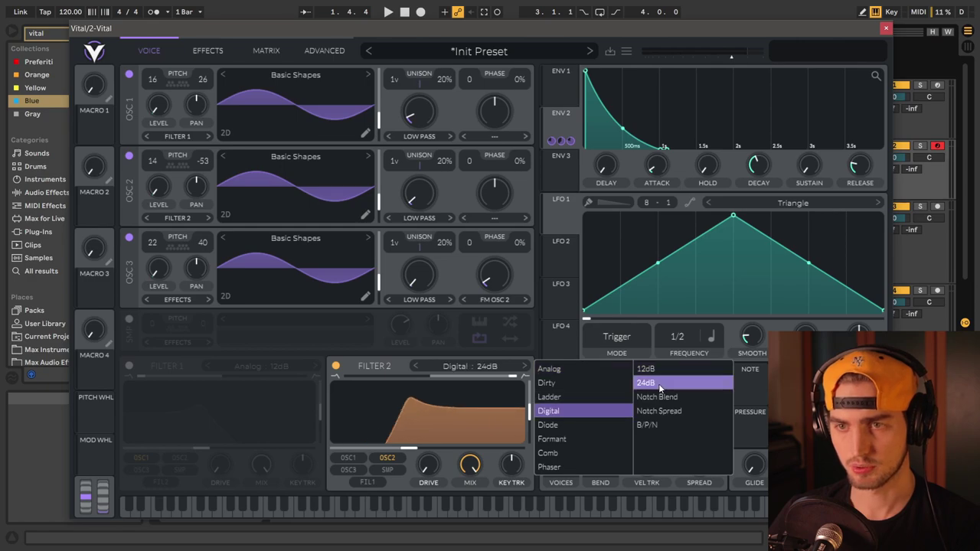
{"action": "left_click", "coordinate": [465, 391]}
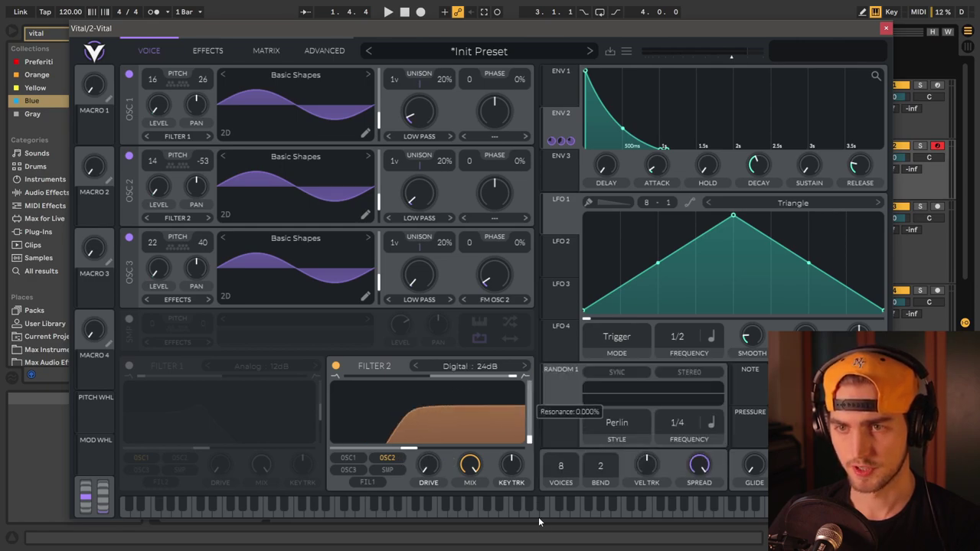
{"action": "left_click", "coordinate": [347, 470]}
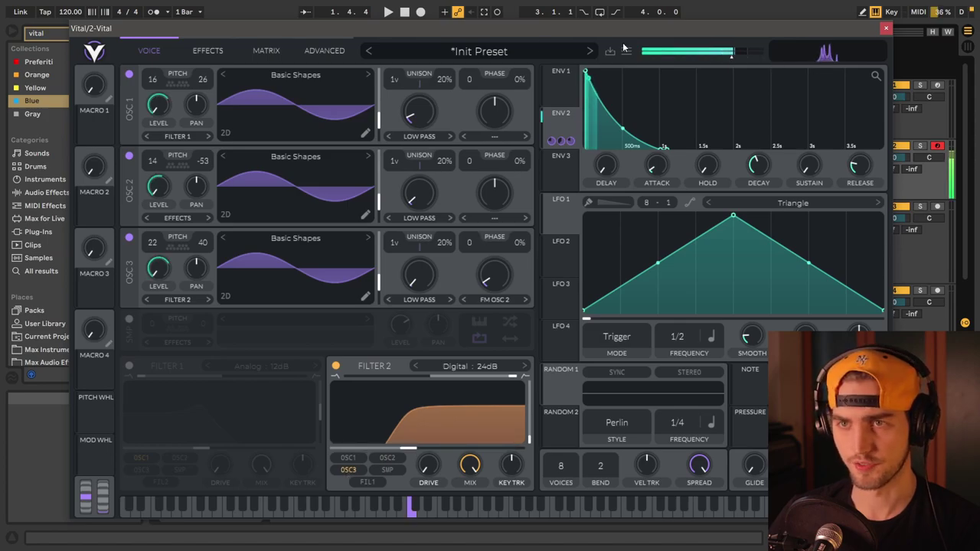
Step: Bend the modulation morph curves of Env 2 to Osc 2 Level and Env 2 to Osc 3 Level in the modulation matrix
{"action": "left_click_drag", "start_coordinate": [694, 34], "coordinate": [684, 31]}
{"action": "left_click_drag", "start_coordinate": [478, 22], "coordinate": [463, 18]}
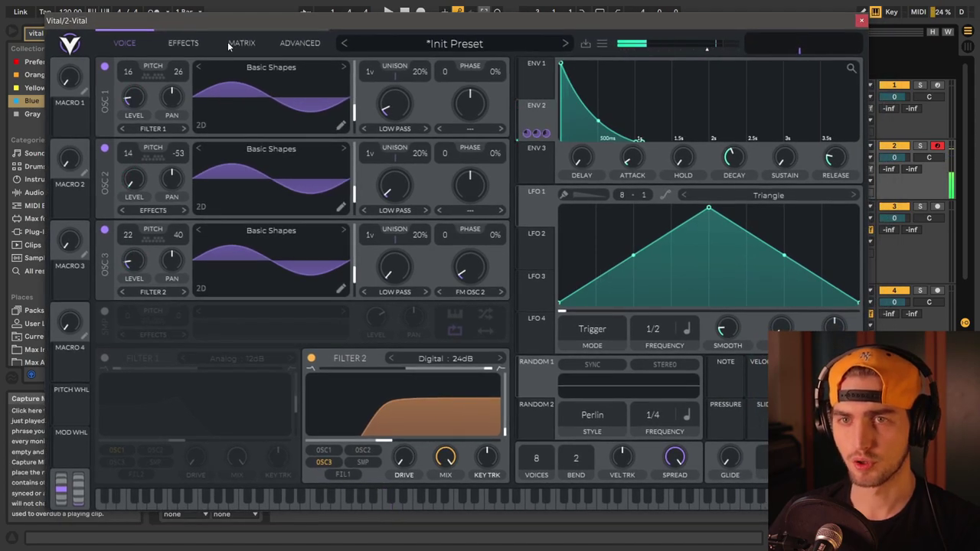
{"action": "left_click", "coordinate": [229, 44]}
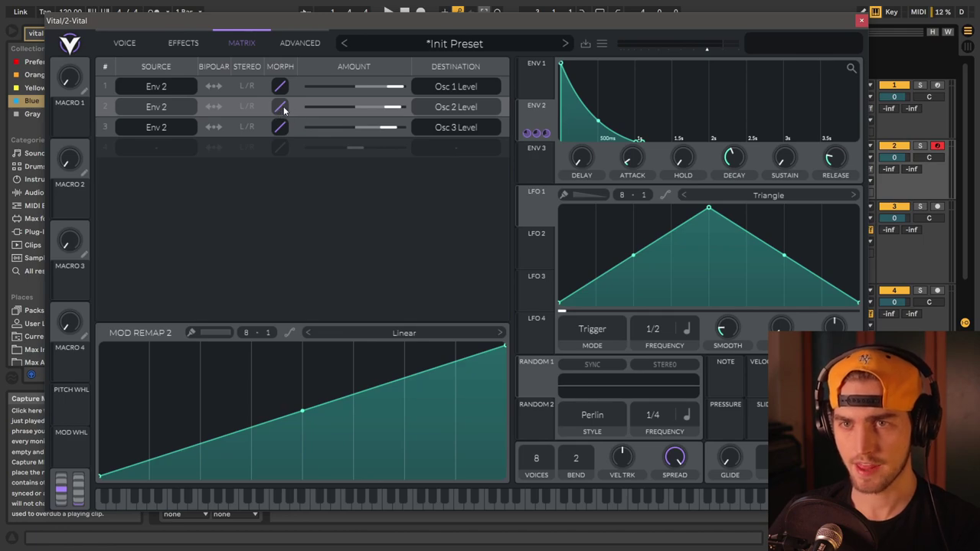
{"action": "left_click_drag", "start_coordinate": [284, 109], "coordinate": [285, 119]}
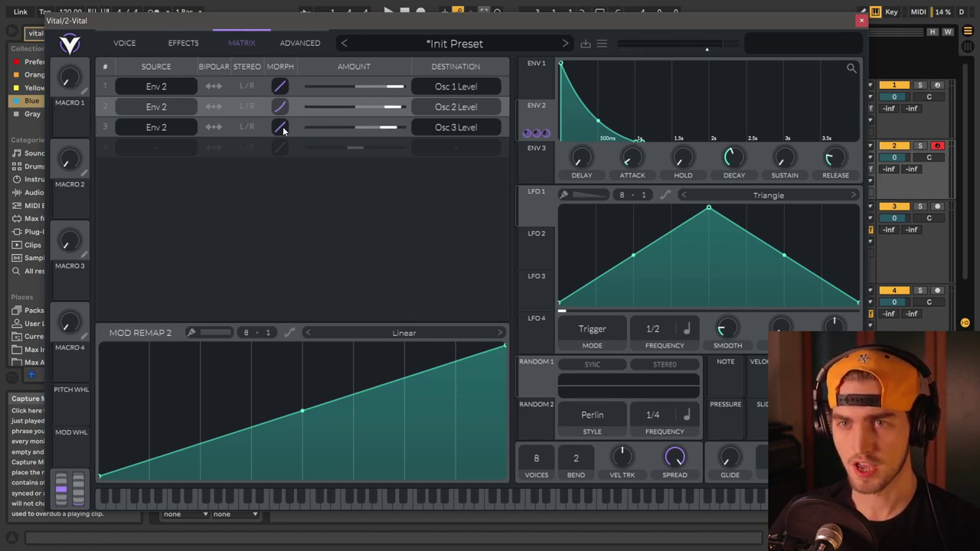
{"action": "left_click_drag", "start_coordinate": [283, 128], "coordinate": [282, 133]}
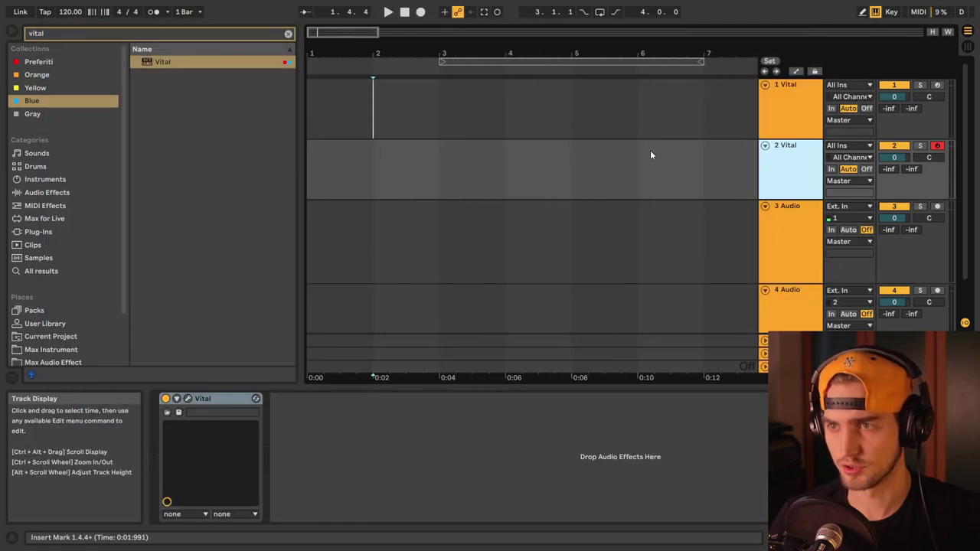
Step: Freeze and flatten the audio track holding the trimmed resampled hit, and locate the frozen clip's sample in the browser
{"action": "scroll", "coordinate": [858, 242], "scroll_direction": "down", "scroll_amount": 1}
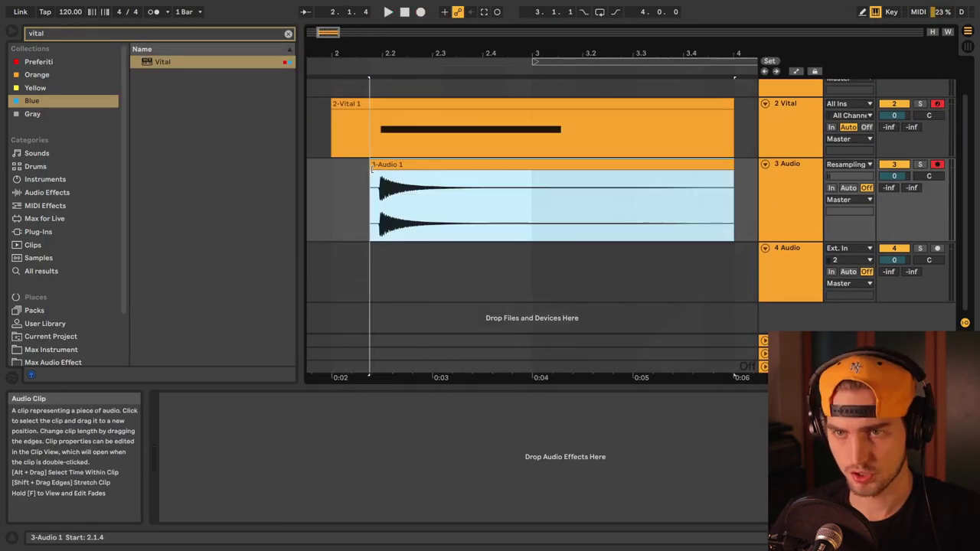
{"action": "right_click", "coordinate": [789, 186]}
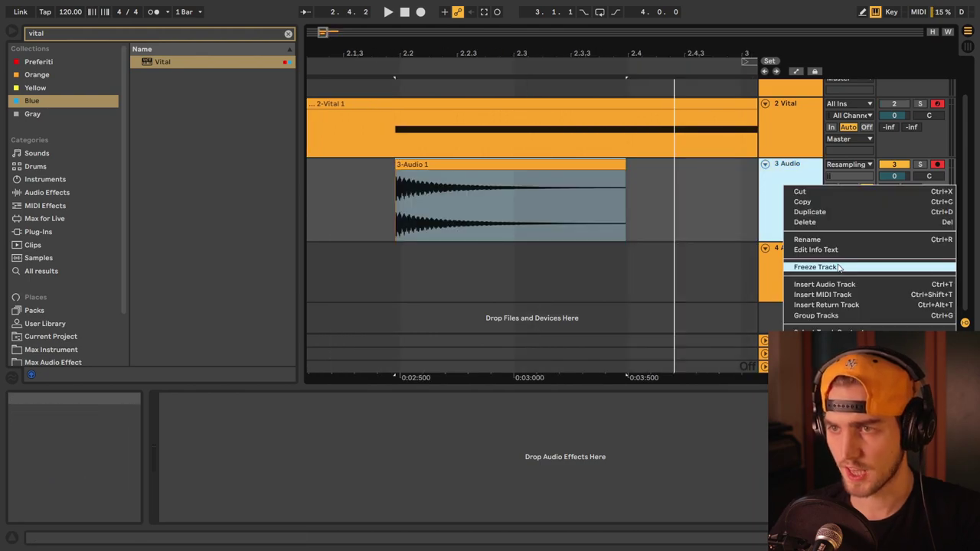
{"action": "left_click", "coordinate": [811, 264]}
{"action": "right_click", "coordinate": [470, 167]}
{"action": "left_click", "coordinate": [532, 354]}
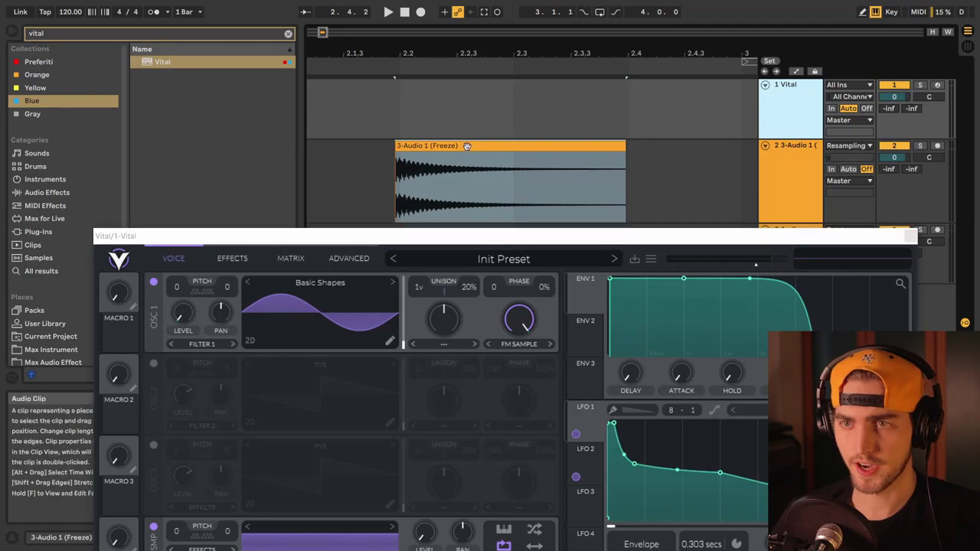
{"action": "right_click", "coordinate": [469, 150]}
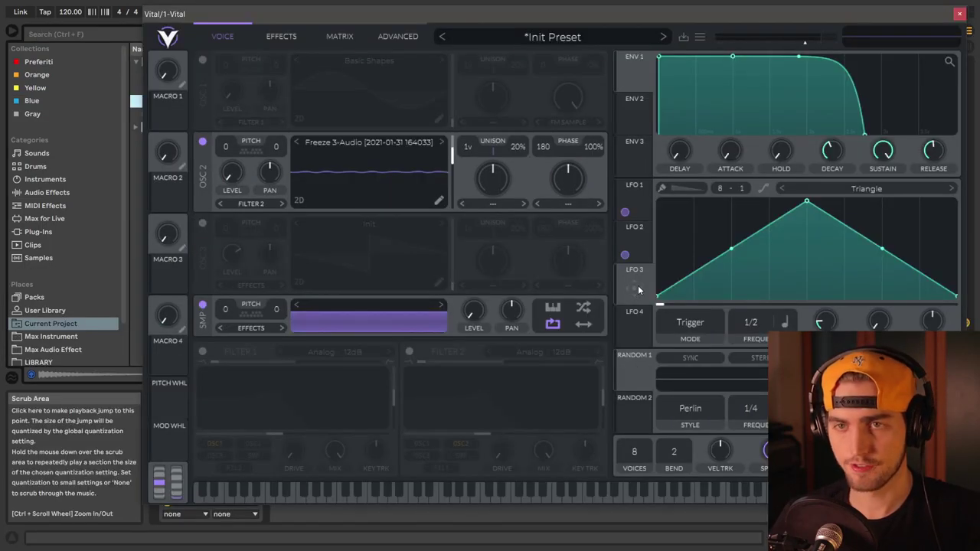
Step: Shape LFO 3 as oscillator 2's level envelope and tune the resampled wavetable to -25 semitones and 19 cents, checking the spectrum
{"action": "left_click_drag", "start_coordinate": [232, 176], "coordinate": [232, 175]}
{"action": "left_click_drag", "start_coordinate": [806, 201], "coordinate": [658, 173]}
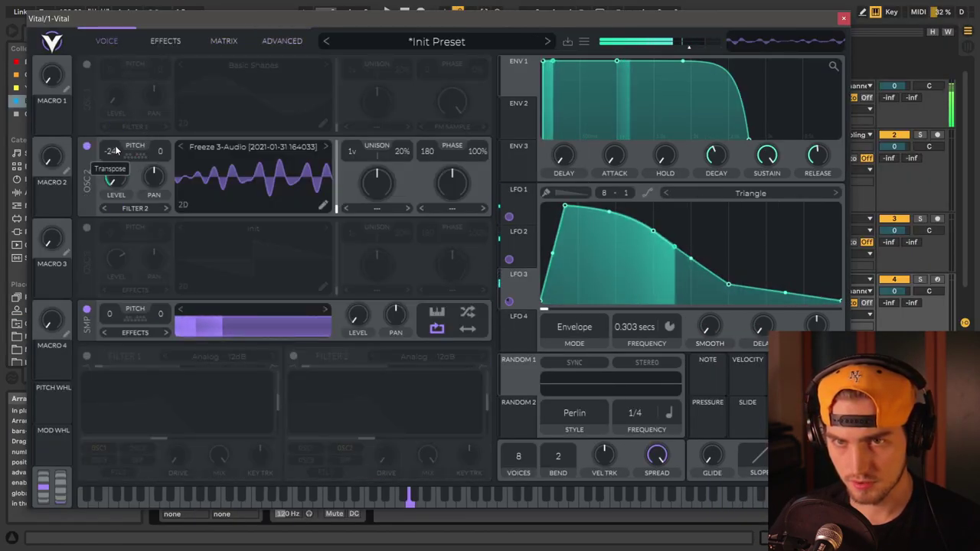
{"action": "left_click", "coordinate": [277, 42]}
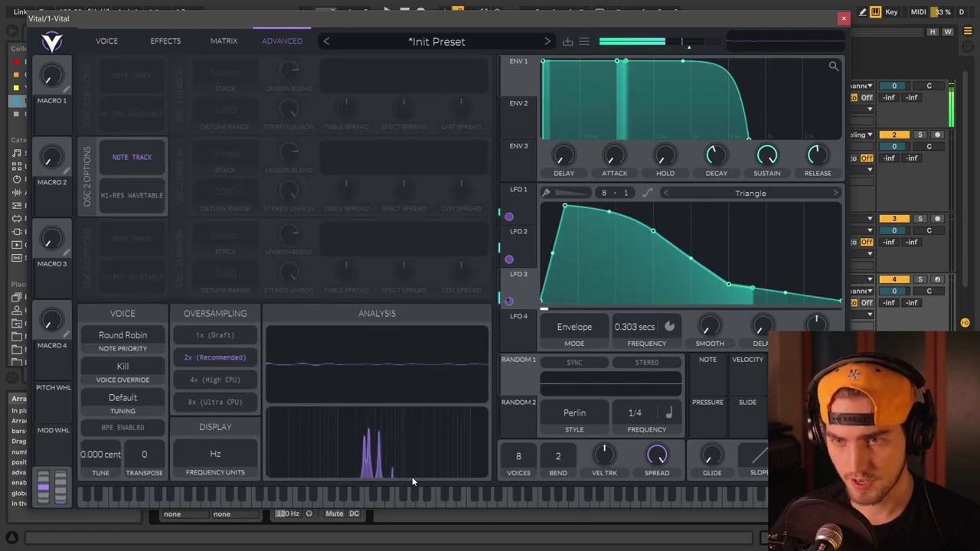
{"action": "left_click", "coordinate": [112, 40]}
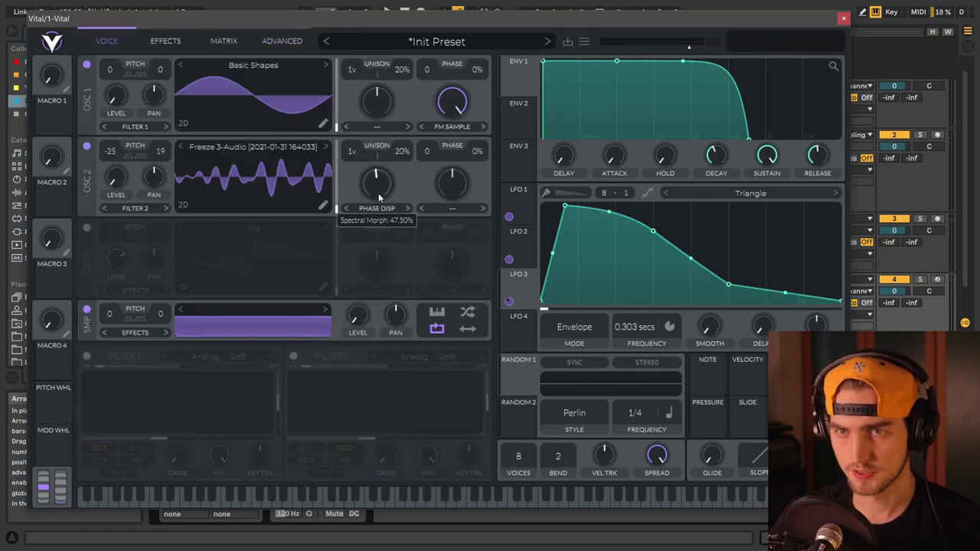
Step: Shape Env 3 as a short decay without sustain modulating oscillator 2's Phase Disp amount and wavetable frame
{"action": "left_click", "coordinate": [527, 146]}
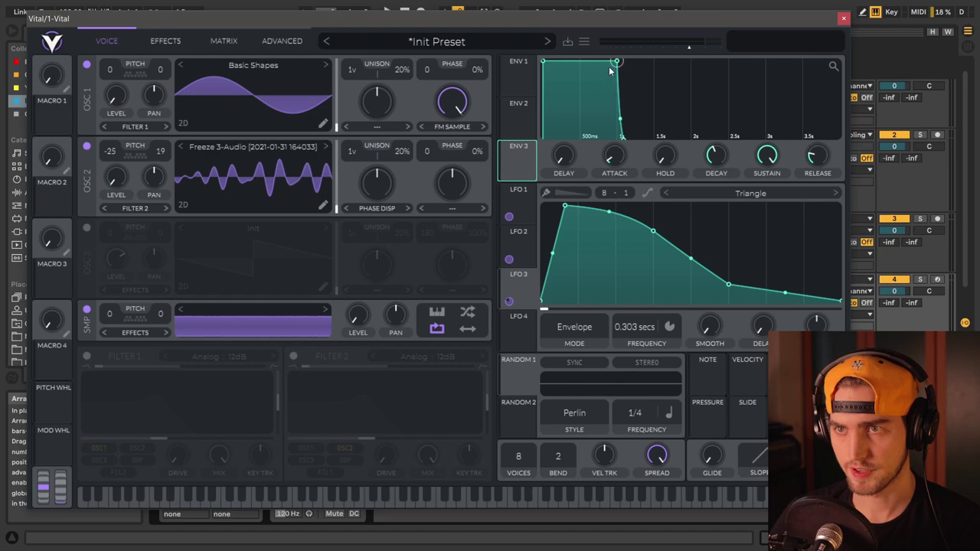
{"action": "left_click_drag", "start_coordinate": [610, 71], "coordinate": [568, 183]}
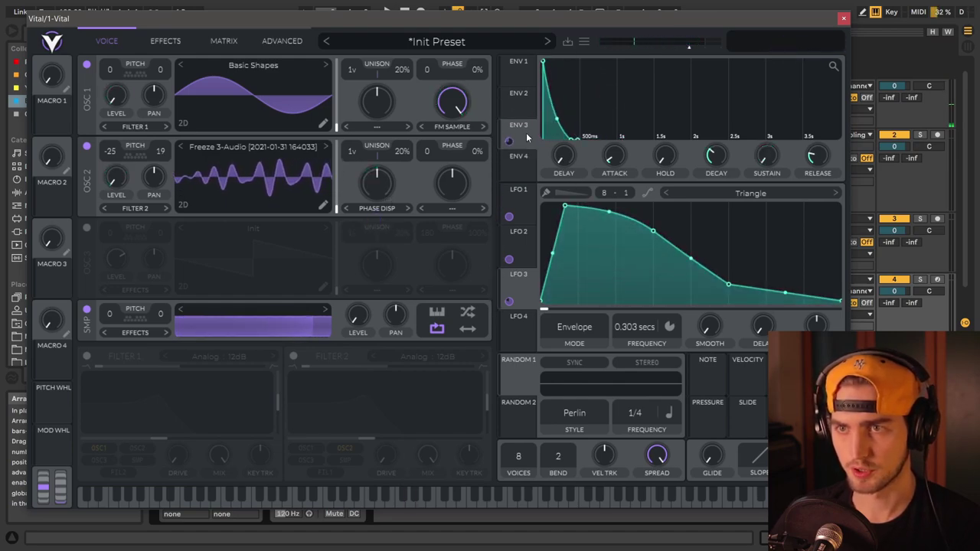
{"action": "left_click_drag", "start_coordinate": [509, 140], "coordinate": [340, 181]}
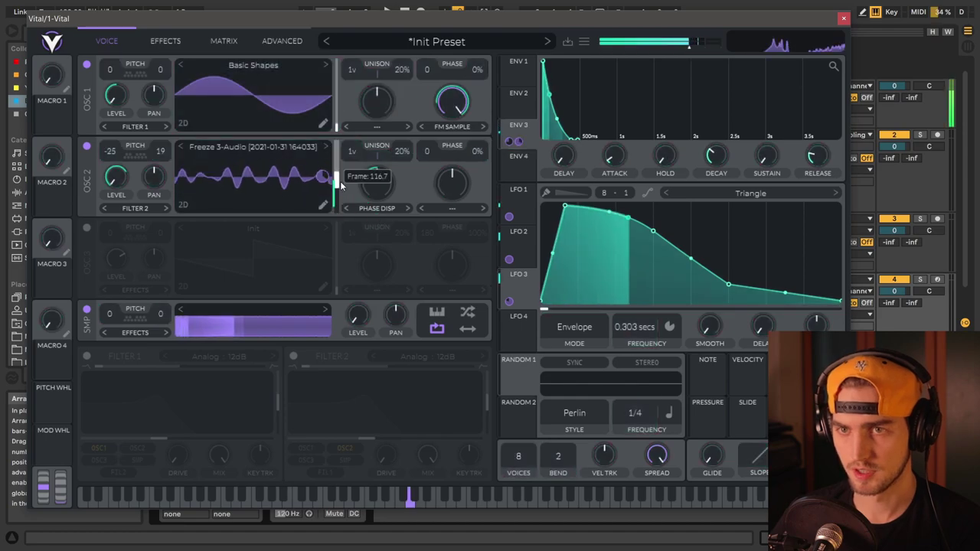
Step: Set LFO 4 to Envelope mode at 0.303 secs and switch oscillator 2 from FM Sample to RM Sample
{"action": "left_click", "coordinate": [518, 317]}
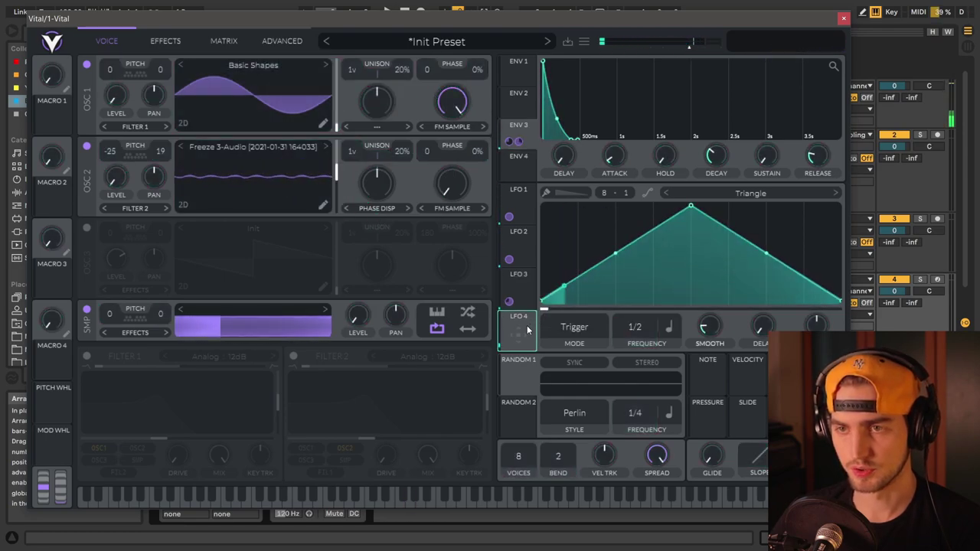
{"action": "left_click", "coordinate": [572, 325]}
{"action": "left_click", "coordinate": [582, 381]}
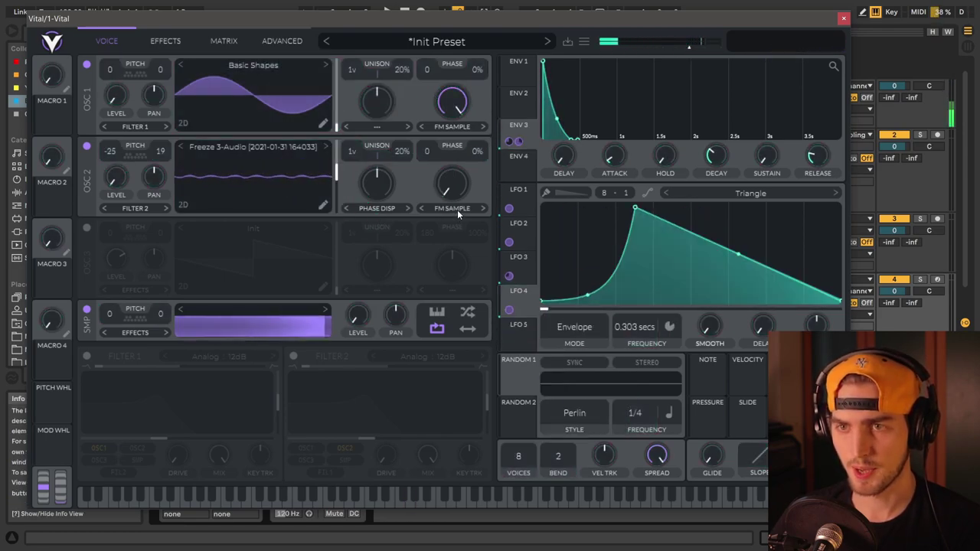
{"action": "left_click", "coordinate": [456, 210]}
{"action": "left_click", "coordinate": [475, 418]}
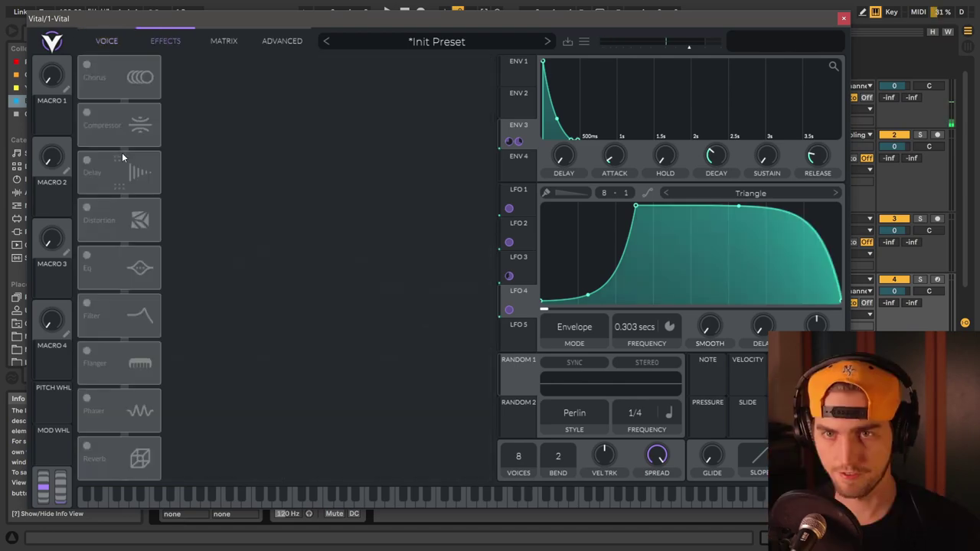
Step: Enable the EQ with a raised high-band low-pass cutoff, and shape Env 4 as a very short decay modulating that cutoff
{"action": "left_click", "coordinate": [89, 258]}
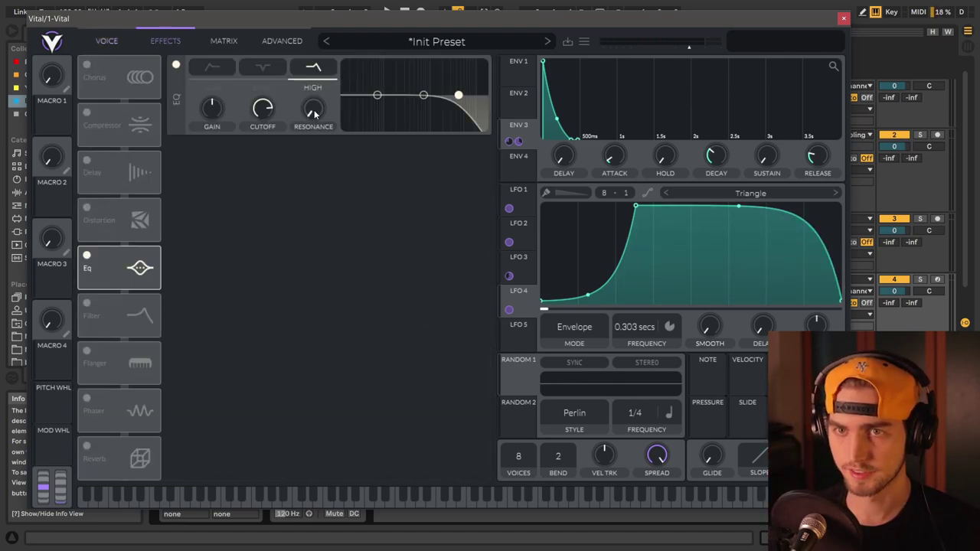
{"action": "left_click_drag", "start_coordinate": [264, 112], "coordinate": [268, 105]}
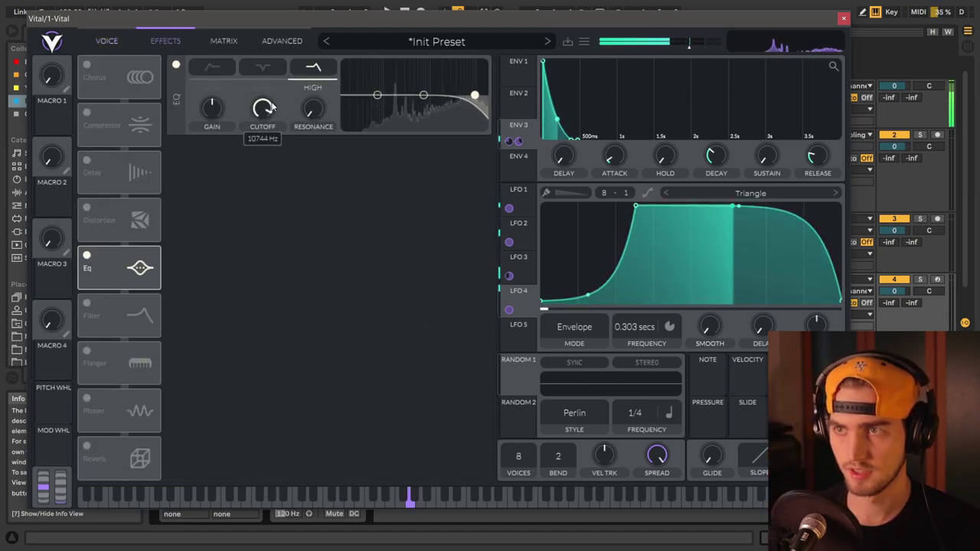
{"action": "left_click", "coordinate": [519, 158]}
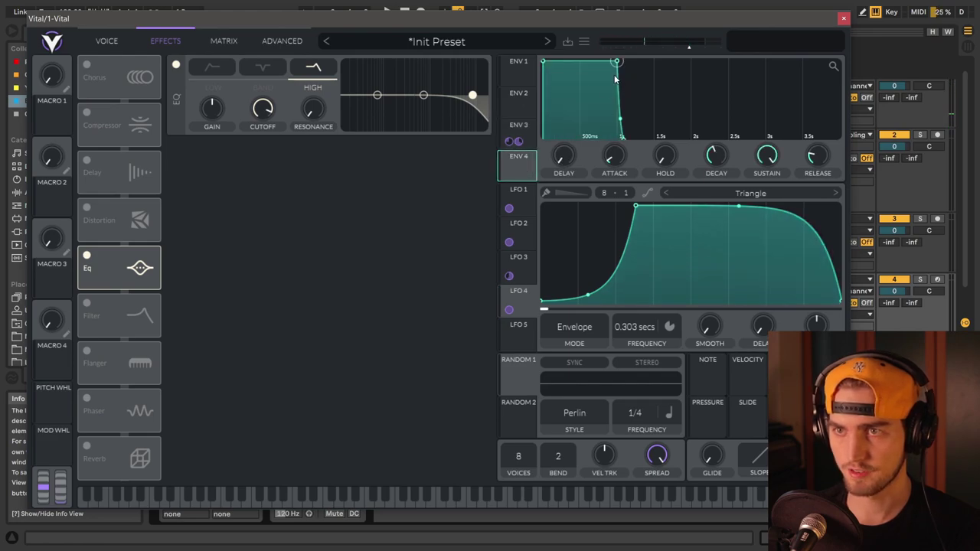
{"action": "left_click_drag", "start_coordinate": [616, 63], "coordinate": [262, 142]}
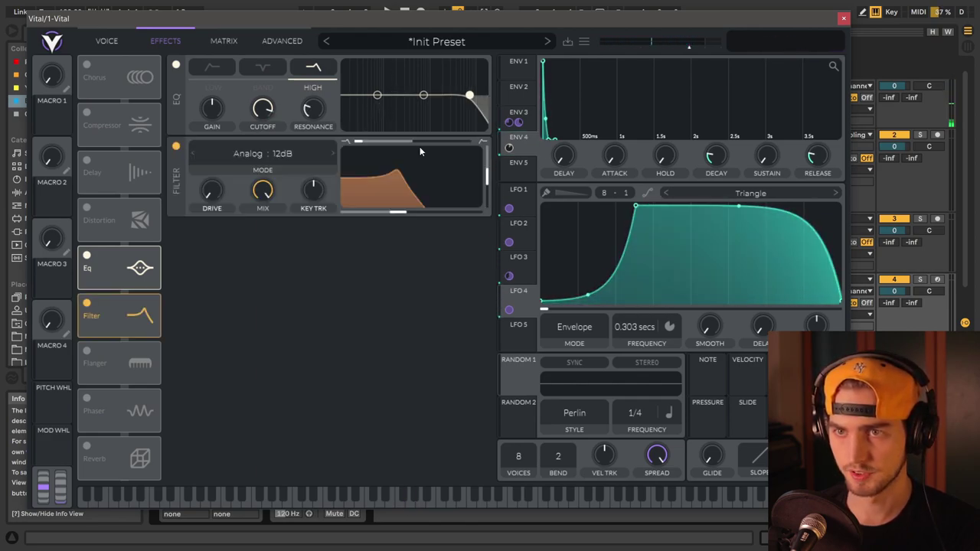
Step: Change the Filter effect from the Analog model to the Ladder model
{"action": "left_click", "coordinate": [263, 153]}
{"action": "left_click", "coordinate": [157, 212]}
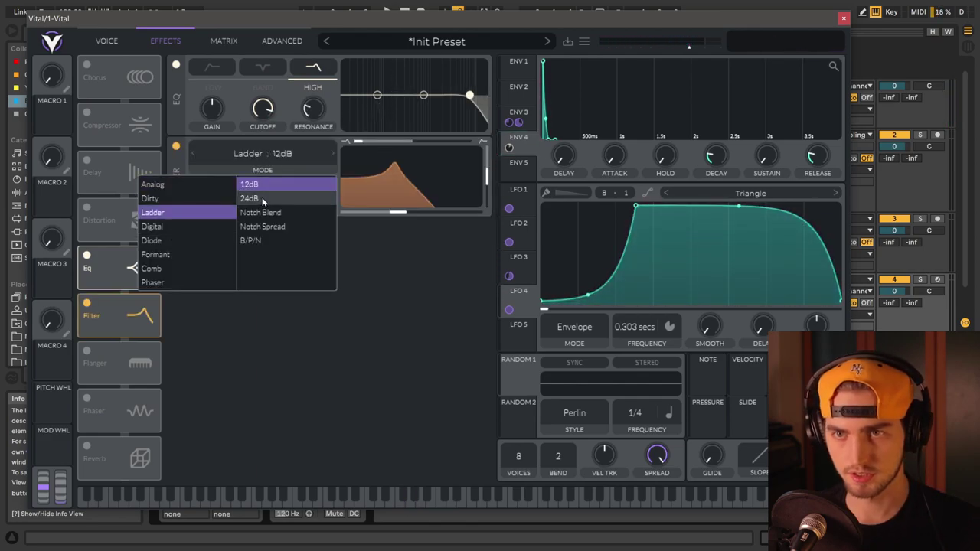
{"action": "left_click", "coordinate": [249, 198]}
{"action": "left_click", "coordinate": [495, 230]}
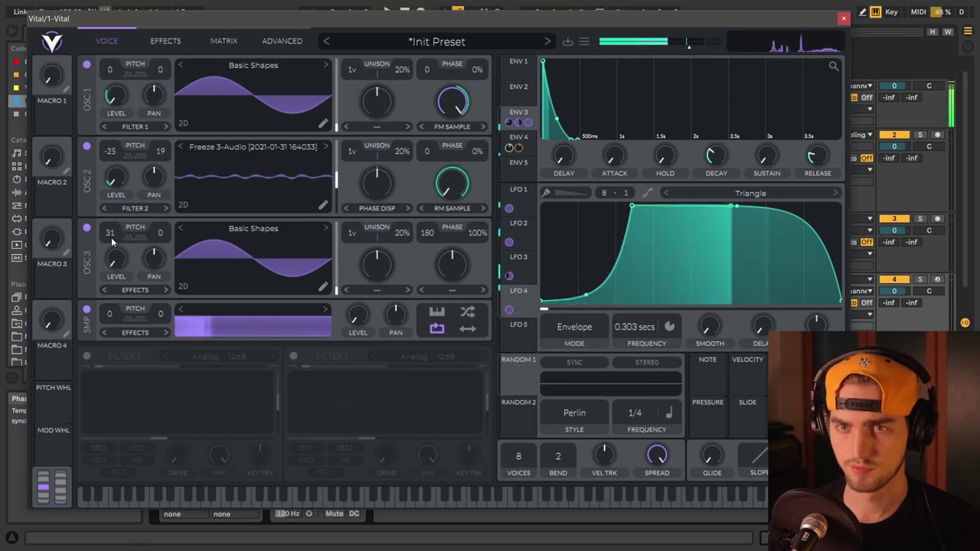
Step: Tune oscillator 3 to 27 semitones and -52 cents
{"action": "left_click_drag", "start_coordinate": [110, 240], "coordinate": [158, 256]}
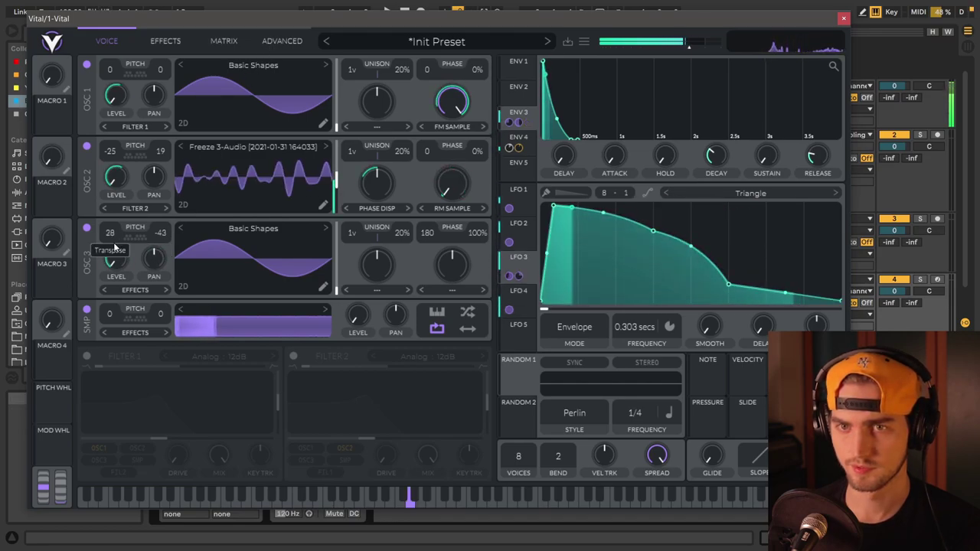
{"action": "left_click_drag", "start_coordinate": [113, 246], "coordinate": [112, 250]}
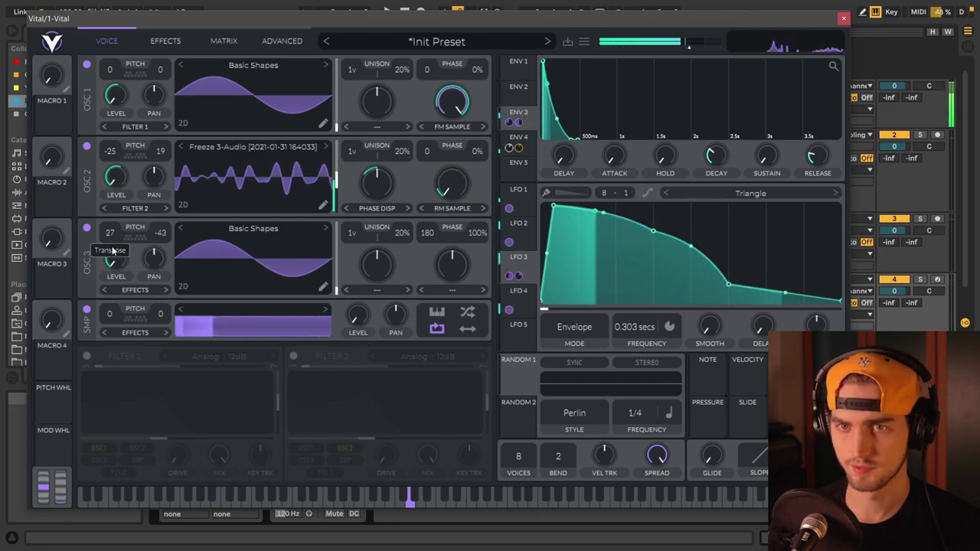
Step: Reshape LFO 1 into a fuller early curve and apply LFO 4 to oscillator 3's distortion amount
{"action": "left_click", "coordinate": [519, 191]}
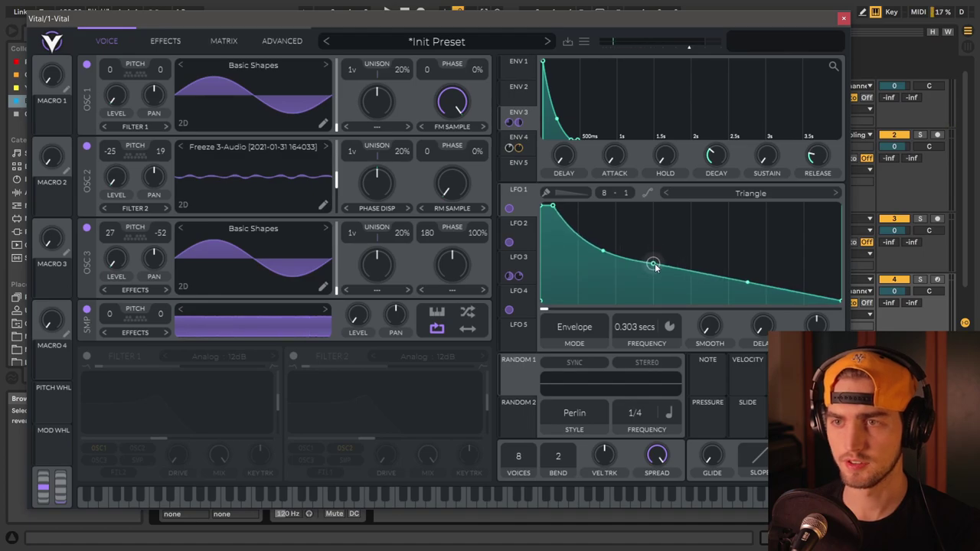
{"action": "left_click_drag", "start_coordinate": [653, 264], "coordinate": [646, 220]}
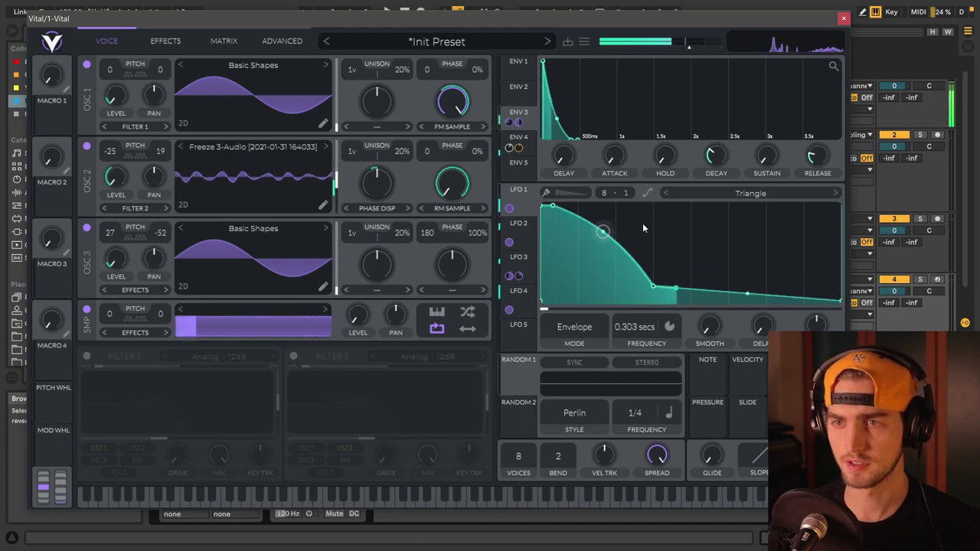
{"action": "left_click_drag", "start_coordinate": [517, 303], "coordinate": [451, 264]}
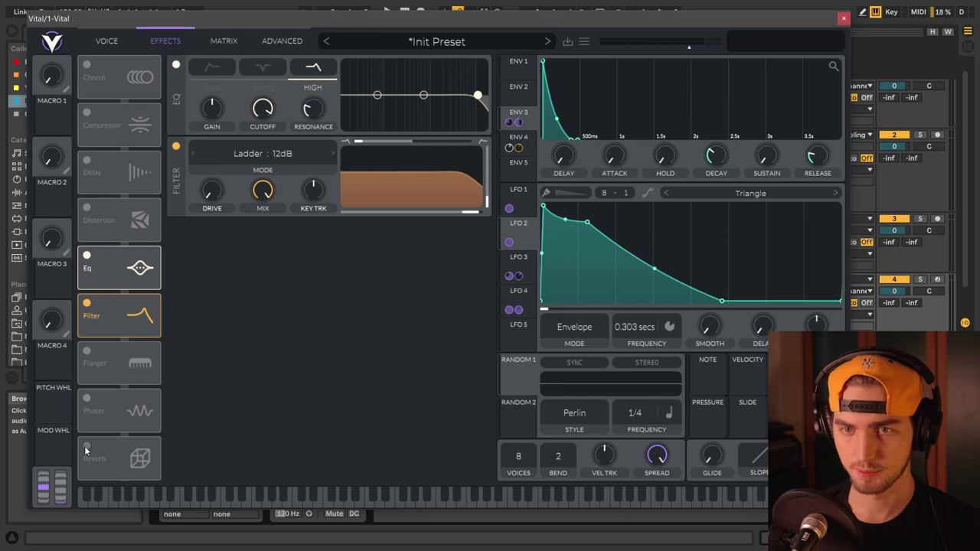
Step: Enable the Reverb, move it ahead of the Compressor in the effects chain, and lower its pre high cut
{"action": "left_click", "coordinate": [87, 449]}
{"action": "left_click_drag", "start_coordinate": [111, 449], "coordinate": [130, 115]}
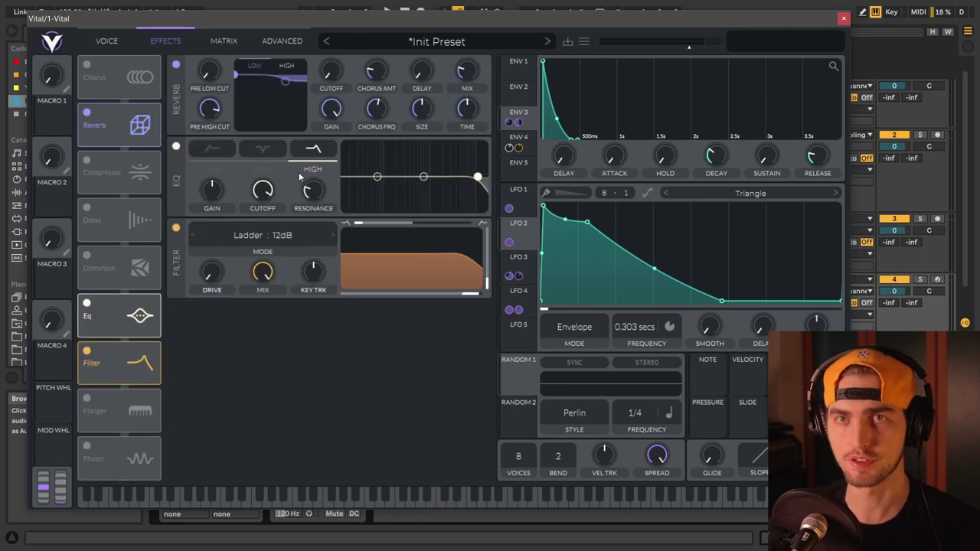
{"action": "left_click_drag", "start_coordinate": [215, 112], "coordinate": [214, 156]}
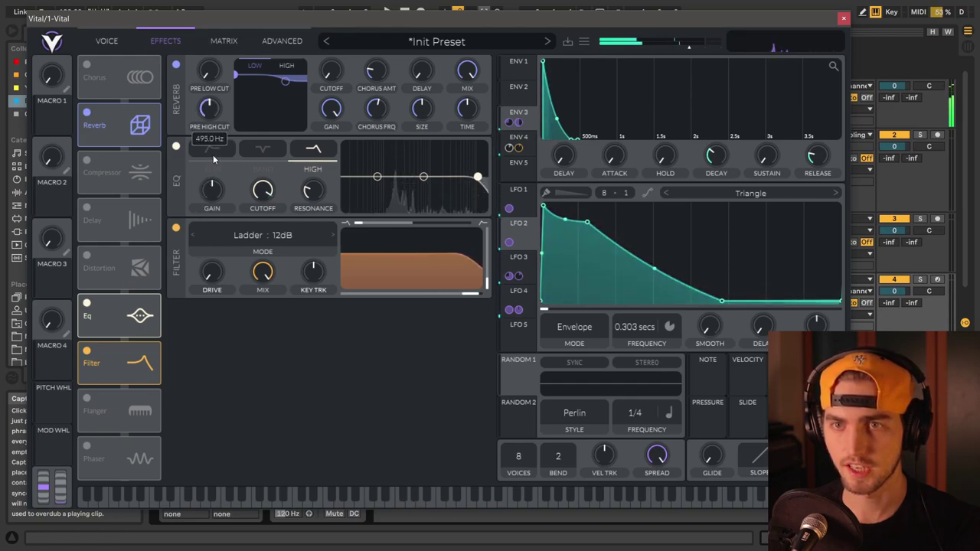
{"action": "left_click_drag", "start_coordinate": [233, 108], "coordinate": [202, 233]}
Step: Shape LFO 5 as a 0.303 secs envelope with an early peak and curved falloff, modulating the reverb's pre high cut
{"action": "left_click", "coordinate": [519, 333]}
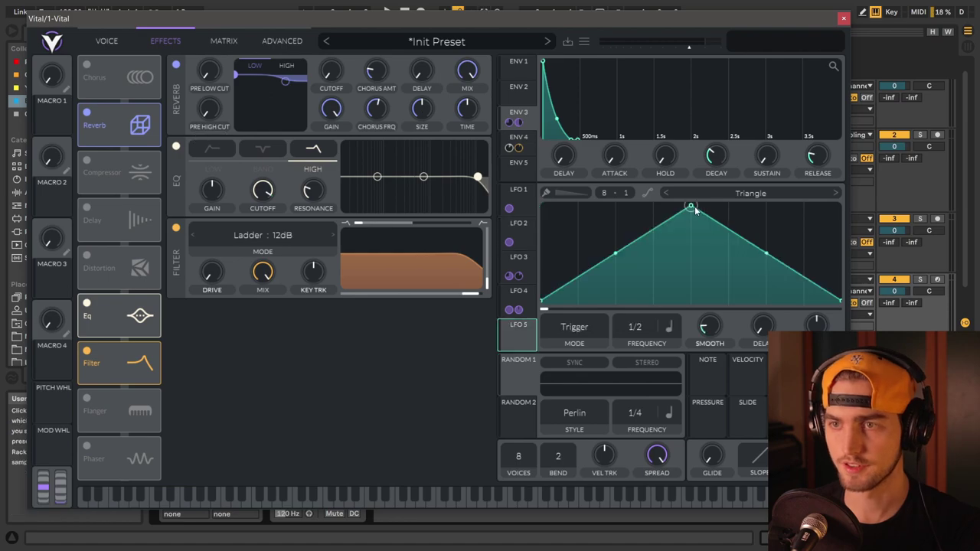
{"action": "left_click_drag", "start_coordinate": [693, 208], "coordinate": [580, 176]}
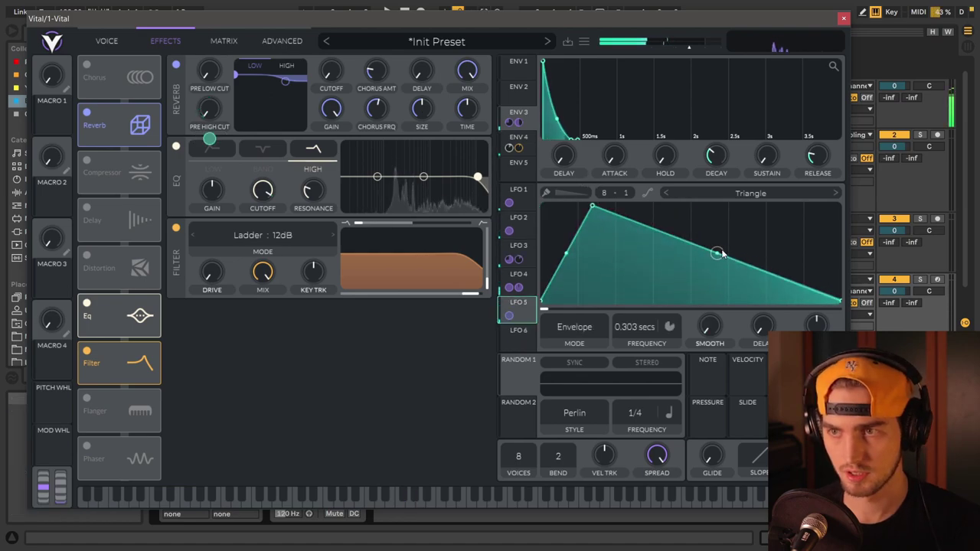
{"action": "left_click_drag", "start_coordinate": [720, 254], "coordinate": [677, 327]}
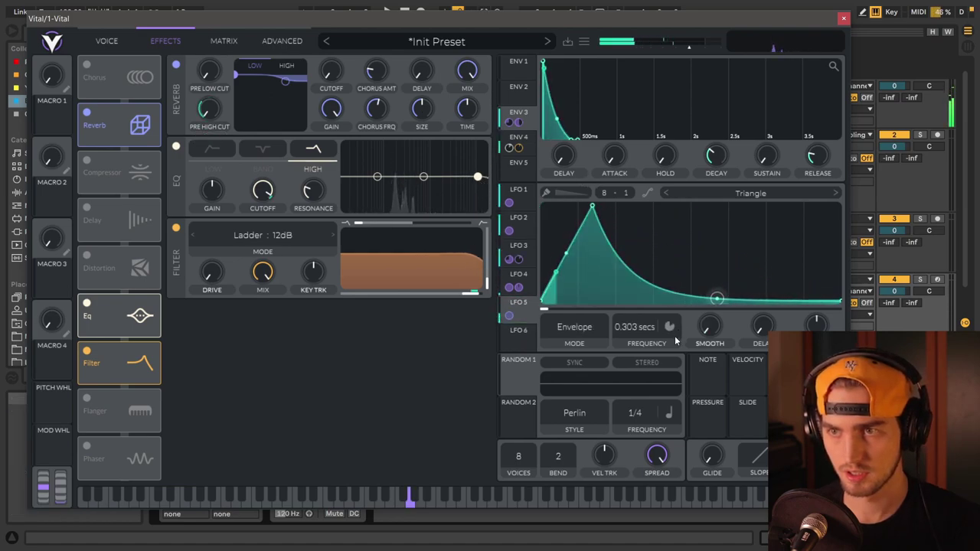
{"action": "mouse_move", "coordinate": [569, 202]}
{"action": "left_mouse_down"}
{"action": "mouse_move", "coordinate": [558, 204]}
{"action": "mouse_move", "coordinate": [568, 203]}
{"action": "left_mouse_up"}
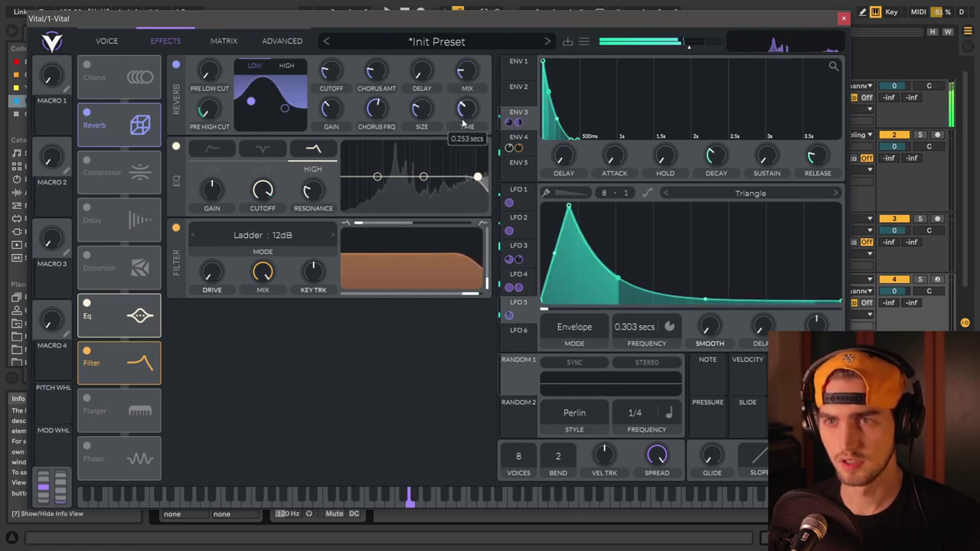
Step: Move the Compressor after the Filter in the effects chain, enable it and set it to Single Band mode
{"action": "left_click_drag", "start_coordinate": [94, 172], "coordinate": [119, 358]}
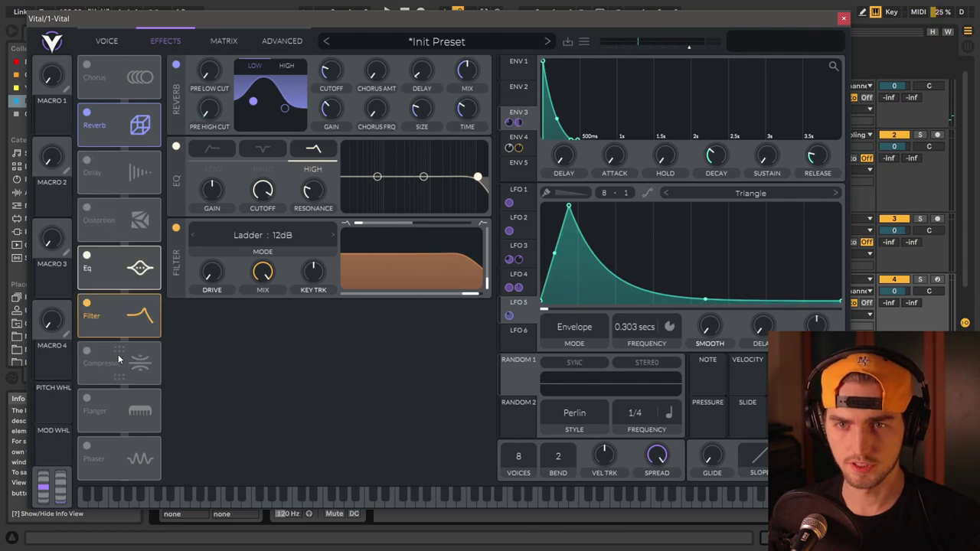
{"action": "left_click", "coordinate": [86, 351]}
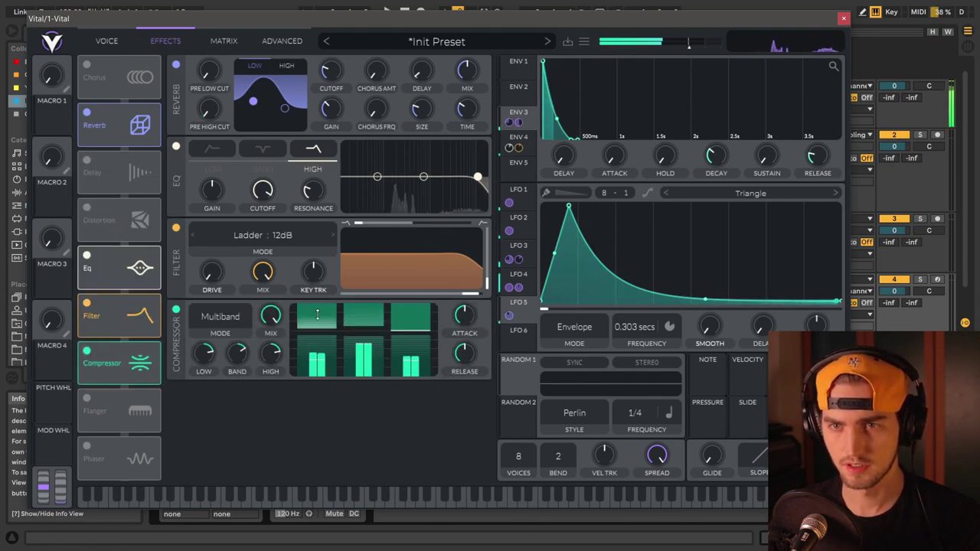
{"action": "left_click", "coordinate": [220, 316]}
{"action": "left_click", "coordinate": [222, 390]}
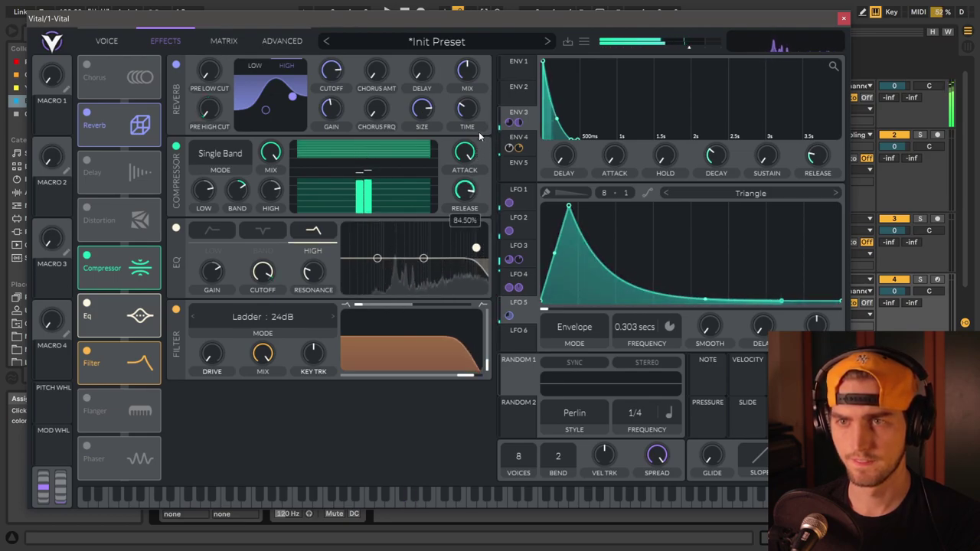
Step: Move the Distortion between the Compressor and the EQ and enable it
{"action": "left_click_drag", "start_coordinate": [104, 216], "coordinate": [117, 283]}
{"action": "left_click", "coordinate": [86, 256]}
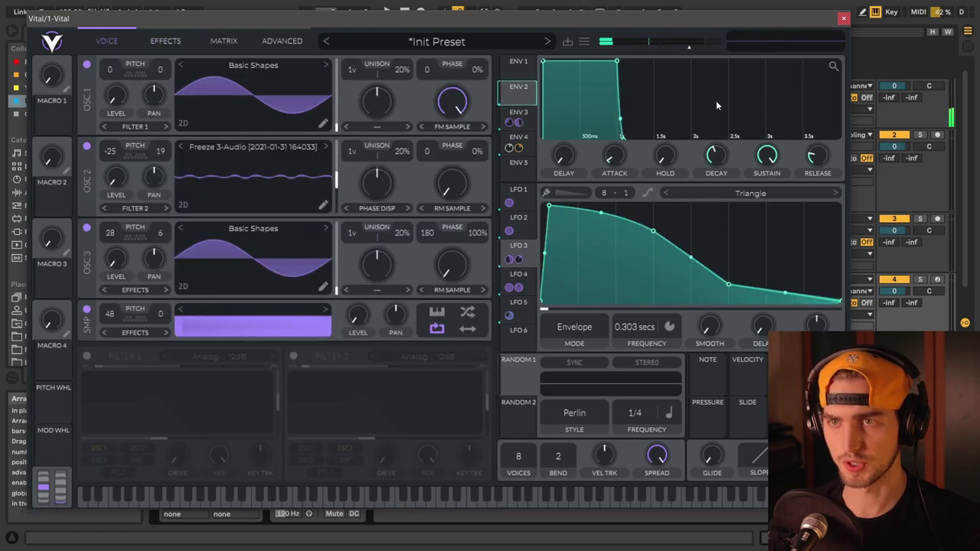
Step: Shape Env 2 as a very short decay without sustain modulating oscillator 1's pitch, and return to the effects chain
{"action": "left_click_drag", "start_coordinate": [617, 64], "coordinate": [565, 163]}
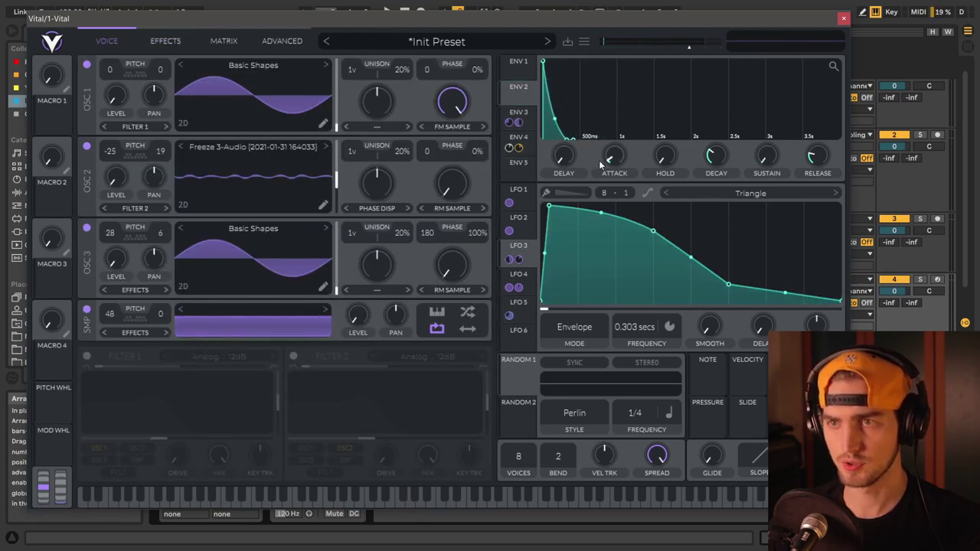
{"action": "left_click_drag", "start_coordinate": [531, 91], "coordinate": [115, 93]}
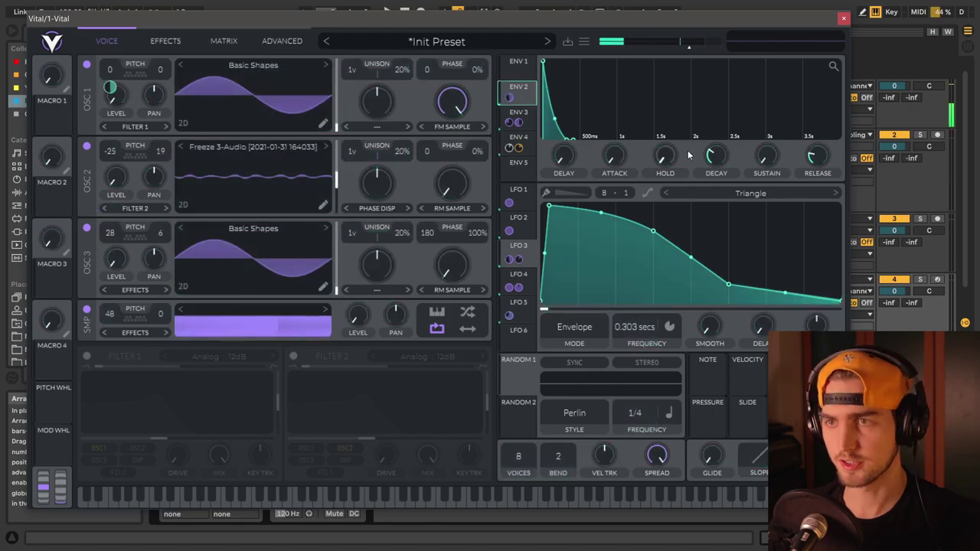
{"action": "left_click_drag", "start_coordinate": [718, 160], "coordinate": [718, 168]}
{"action": "left_click", "coordinate": [165, 41]}
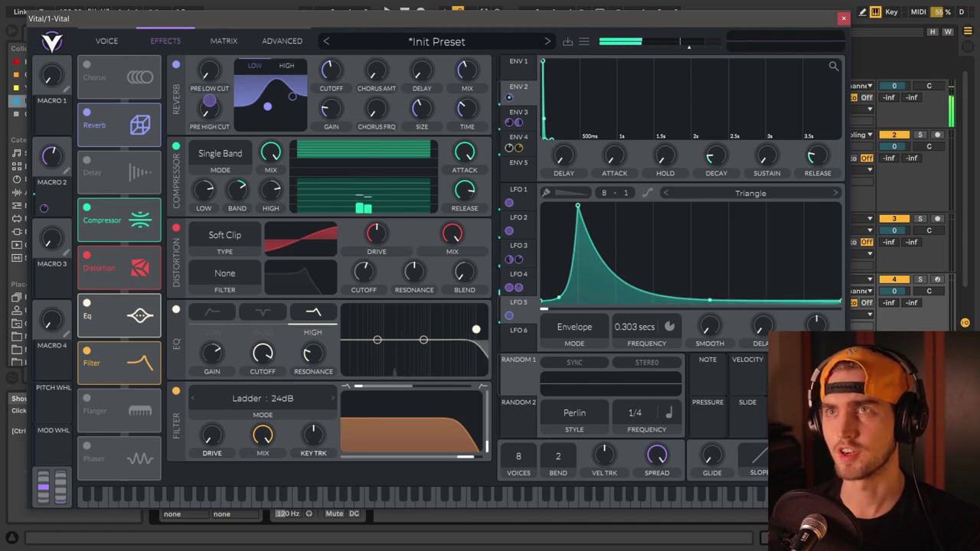
{"action": "left_click", "coordinate": [964, 352]}
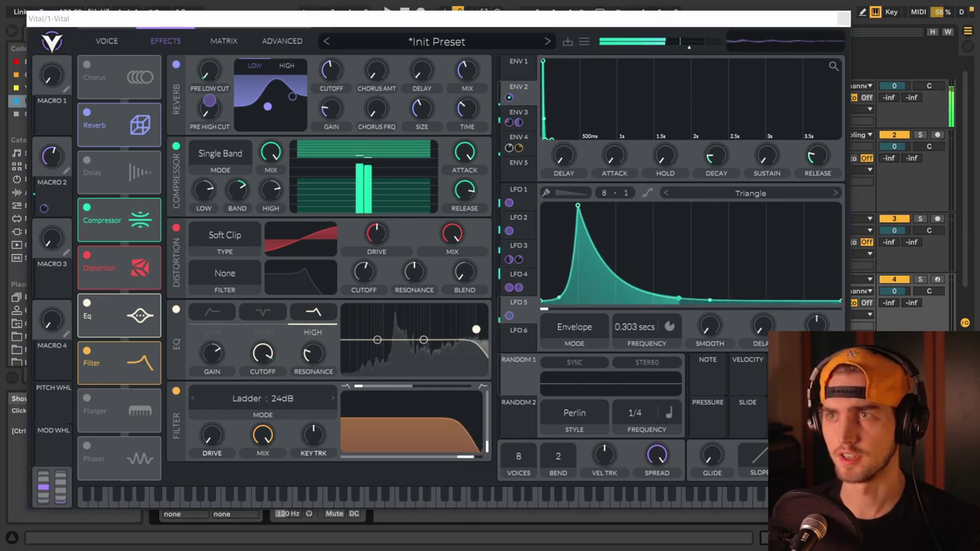